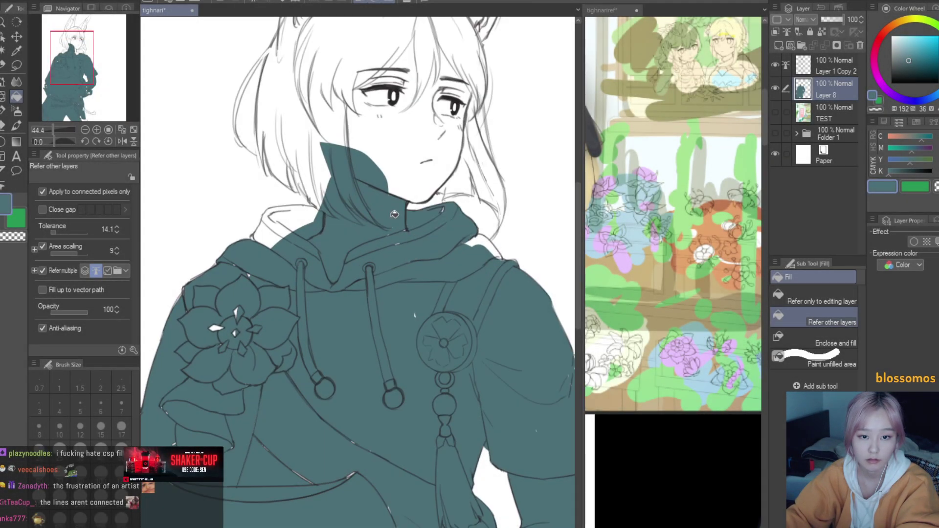
- Fill the white gap in the hood with teal
{"action": "left_click", "coordinate": [293, 223]}
{"action": "scroll", "coordinate": [419, 227], "scroll_direction": "down", "scroll_amount": 5}
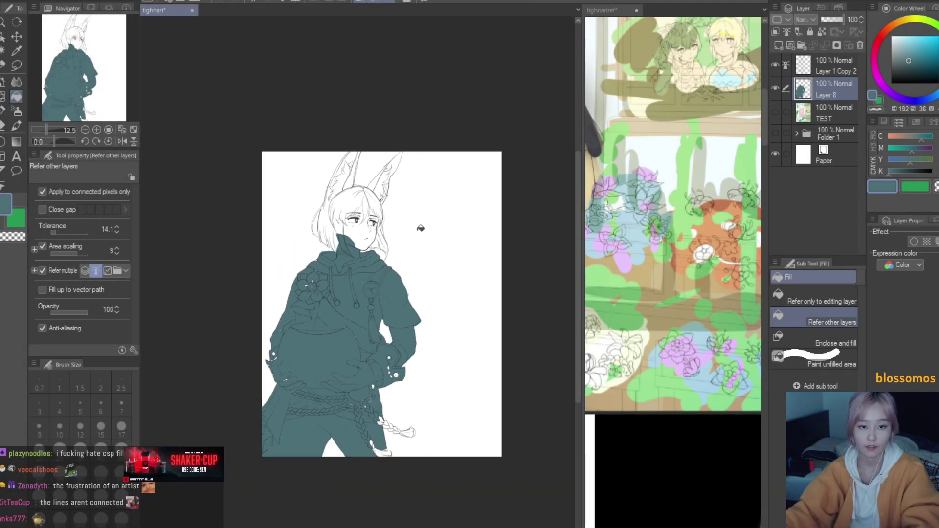
{"action": "scroll", "coordinate": [318, 134], "scroll_direction": "up", "scroll_amount": 4}
- Lasso-select the left section of the hair, adding a thin sliver along the hair line
{"action": "left_click", "coordinate": [16, 65]}
{"action": "scroll", "coordinate": [245, 216], "scroll_direction": "up", "scroll_amount": 4}
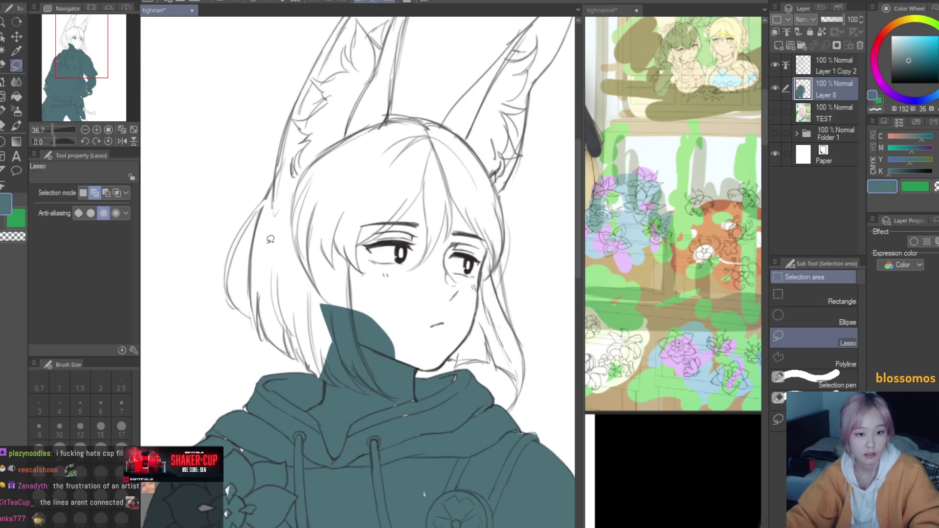
{"action": "left_click_drag", "start_coordinate": [245, 217], "coordinate": [234, 302]}
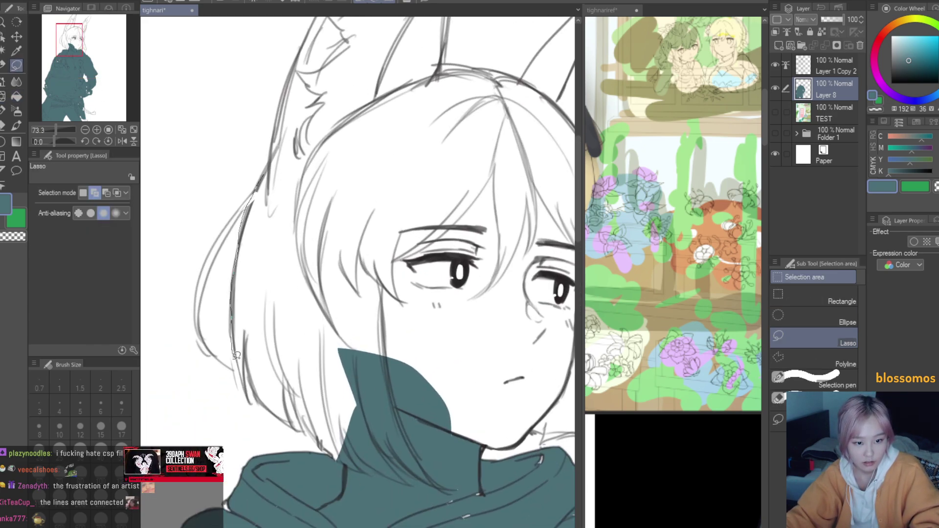
{"action": "mouse_move", "coordinate": [236, 356]}
{"action": "left_mouse_down"}
{"action": "mouse_move", "coordinate": [274, 391]}
{"action": "mouse_move", "coordinate": [319, 325]}
{"action": "mouse_move", "coordinate": [268, 191]}
{"action": "mouse_move", "coordinate": [247, 358]}
{"action": "mouse_move", "coordinate": [312, 150]}
{"action": "left_mouse_up"}
{"action": "scroll", "coordinate": [258, 372], "scroll_direction": "up", "scroll_amount": 5}
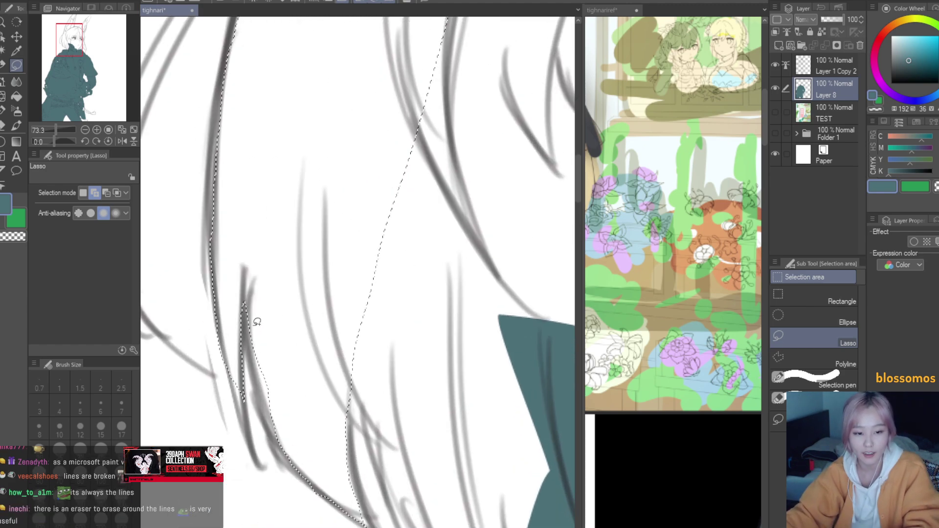
{"action": "left_click_drag", "start_coordinate": [242, 370], "coordinate": [241, 307]}
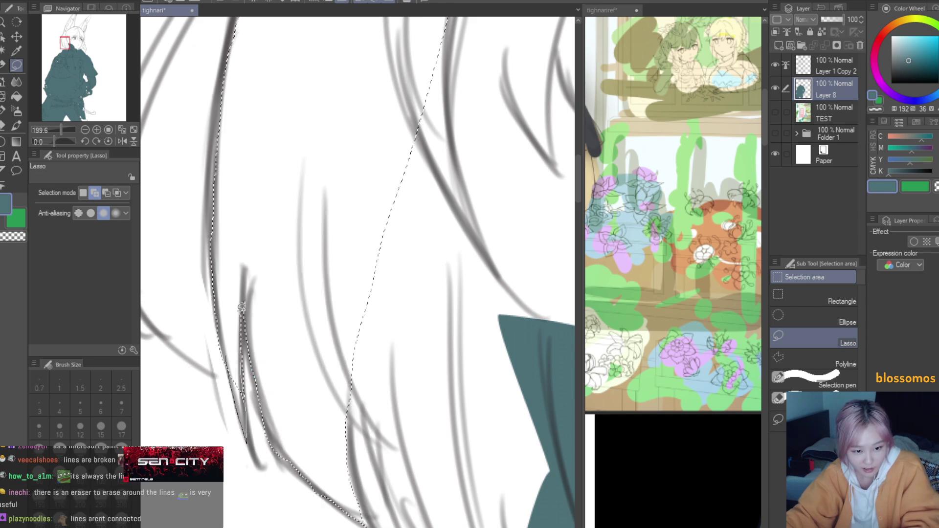
{"action": "scroll", "coordinate": [285, 255], "scroll_direction": "down", "scroll_amount": 8}
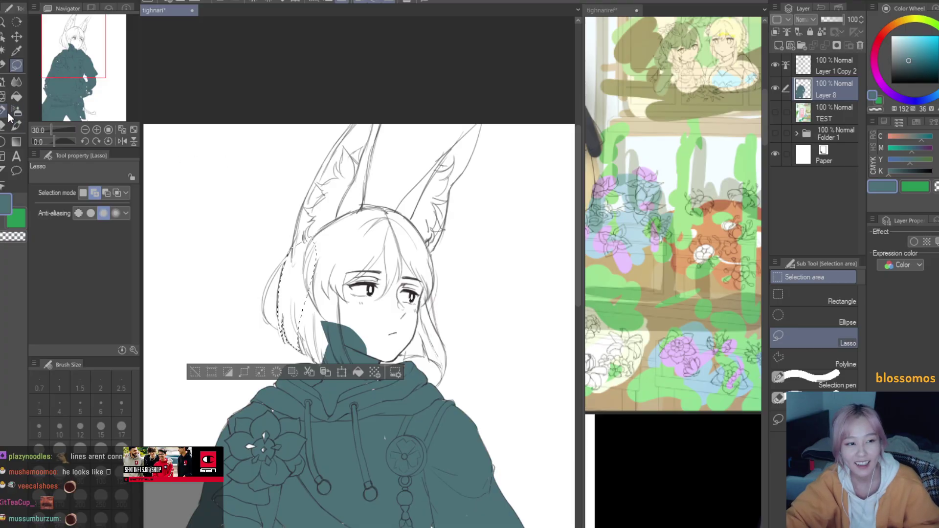
- Brush teal over the left hair and face
{"action": "left_click", "coordinate": [5, 111]}
{"action": "scroll", "coordinate": [189, 167], "scroll_direction": "up", "scroll_amount": 1}
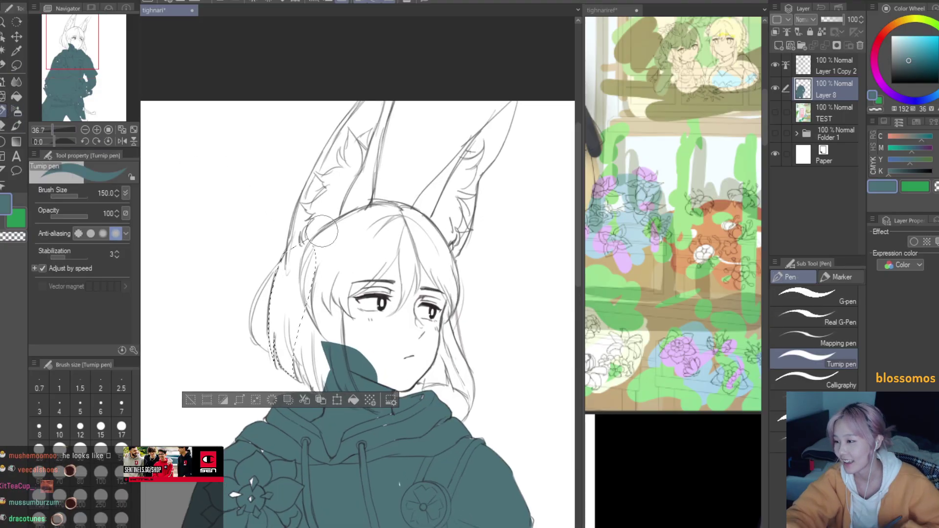
{"action": "mouse_move", "coordinate": [335, 248]}
{"action": "left_mouse_down"}
{"action": "mouse_move", "coordinate": [274, 391]}
{"action": "mouse_move", "coordinate": [284, 157]}
{"action": "mouse_move", "coordinate": [342, 220]}
{"action": "left_mouse_up"}
{"action": "scroll", "coordinate": [375, 349], "scroll_direction": "up", "scroll_amount": 1}
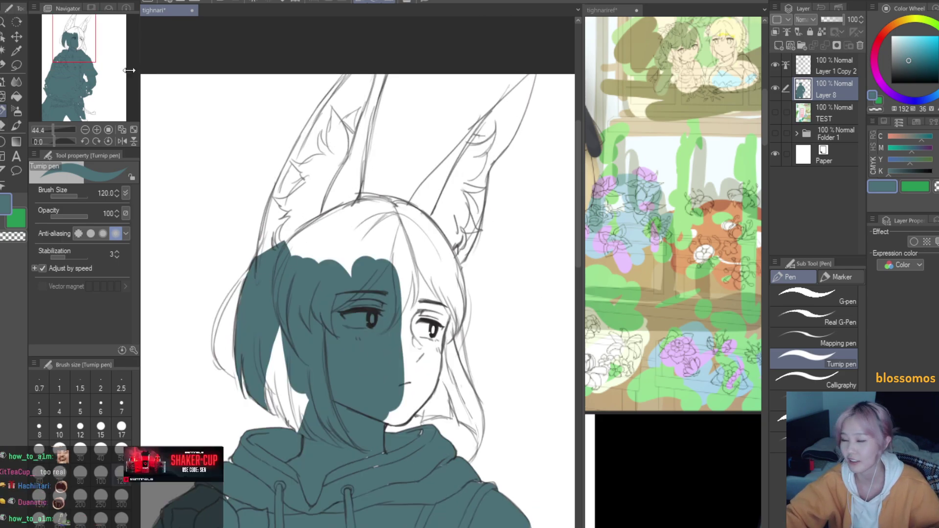
- Paint the rest of the hair and head teal, then paste the meme grid as a new canvas
{"action": "left_click", "coordinate": [16, 97]}
{"action": "scroll", "coordinate": [323, 238], "scroll_direction": "up", "scroll_amount": 1}
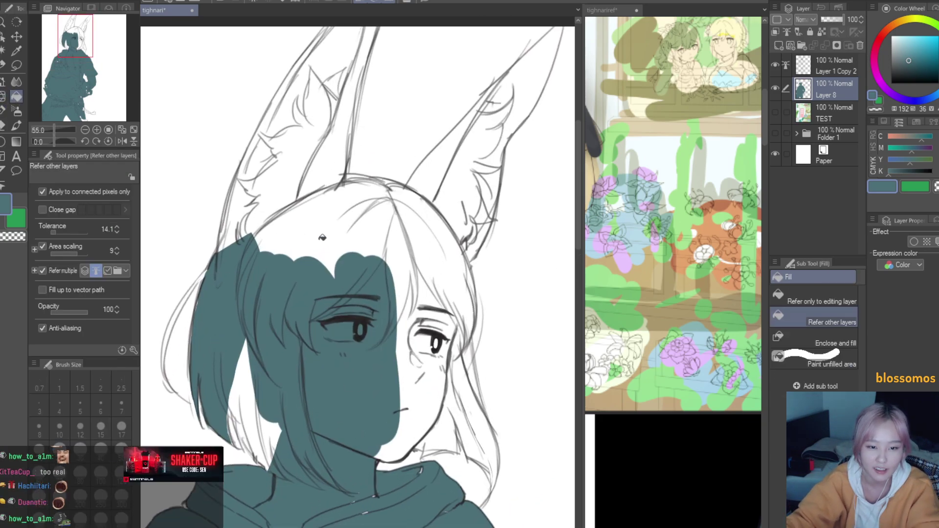
{"action": "left_click", "coordinate": [16, 125]}
{"action": "left_click_drag", "start_coordinate": [386, 141], "coordinate": [386, 395]}
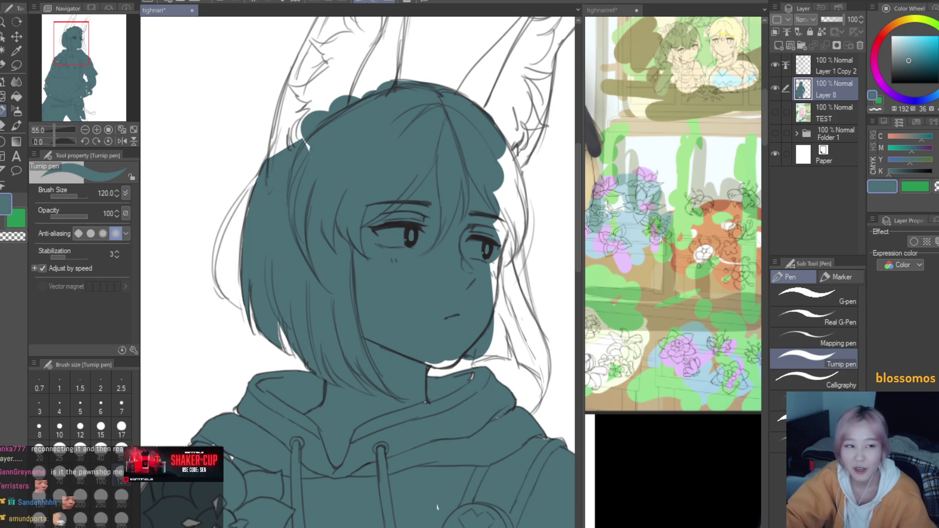
{"action": "key", "text": "ctrl+v"}
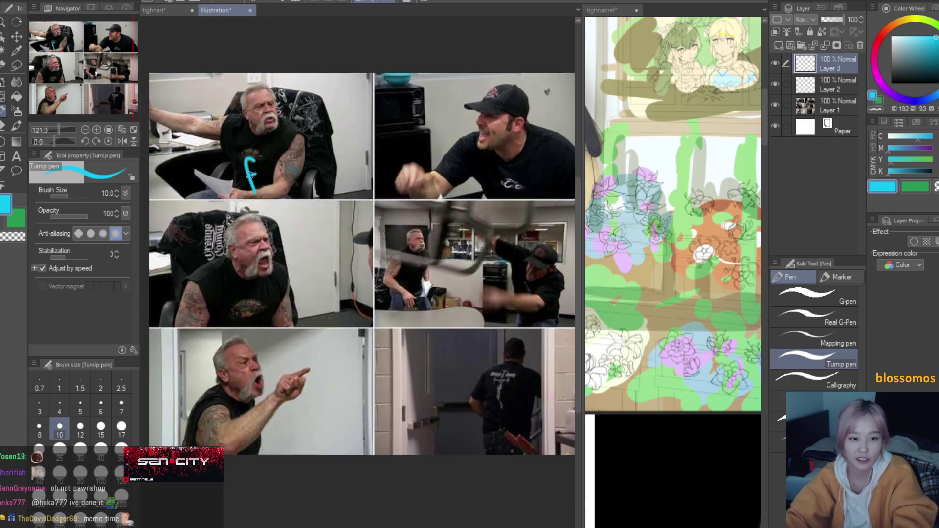
- Handwrite 'fill' in cyan on the first panel and 'not' on the second panel
{"action": "left_click_drag", "start_coordinate": [261, 166], "coordinate": [261, 190]}
{"action": "mouse_move", "coordinate": [270, 160]}
{"action": "left_mouse_down"}
{"action": "mouse_move", "coordinate": [272, 191]}
{"action": "mouse_move", "coordinate": [284, 191]}
{"action": "left_mouse_up"}
{"action": "scroll", "coordinate": [487, 192], "scroll_direction": "down", "scroll_amount": 2}
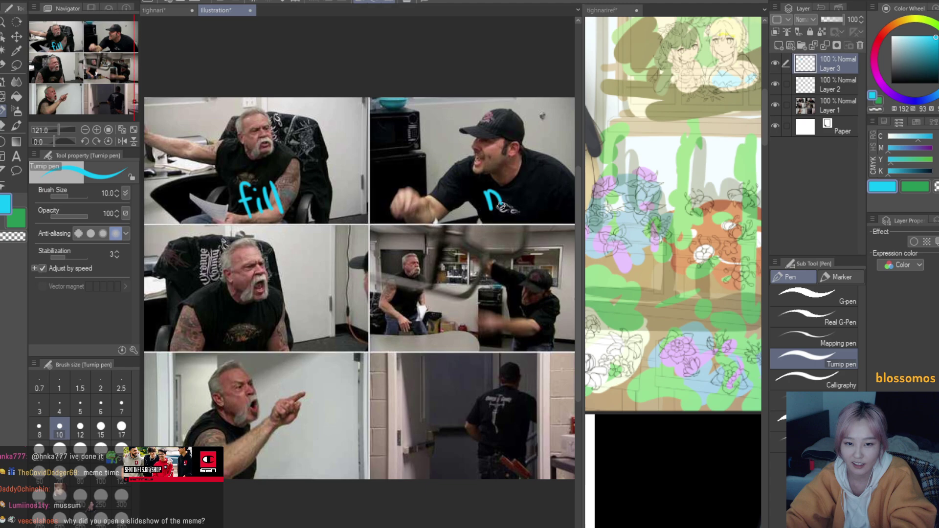
{"action": "left_click_drag", "start_coordinate": [514, 189], "coordinate": [523, 206]}
{"action": "left_click_drag", "start_coordinate": [516, 186], "coordinate": [537, 182]}
{"action": "scroll", "coordinate": [547, 194], "scroll_direction": "down", "scroll_amount": 1}
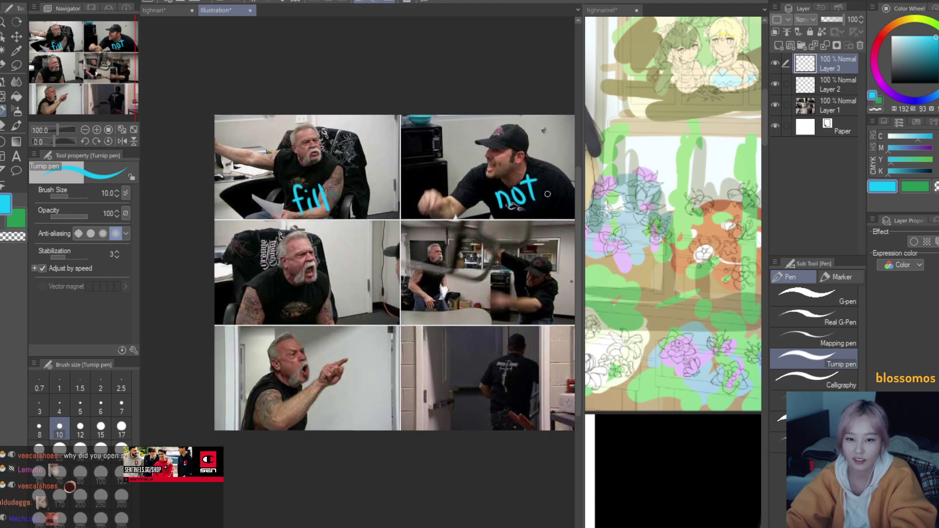
- Write the 'not connect' caption on the fourth panel and 'fill' on the fifth panel
{"action": "left_click_drag", "start_coordinate": [334, 300], "coordinate": [303, 286]}
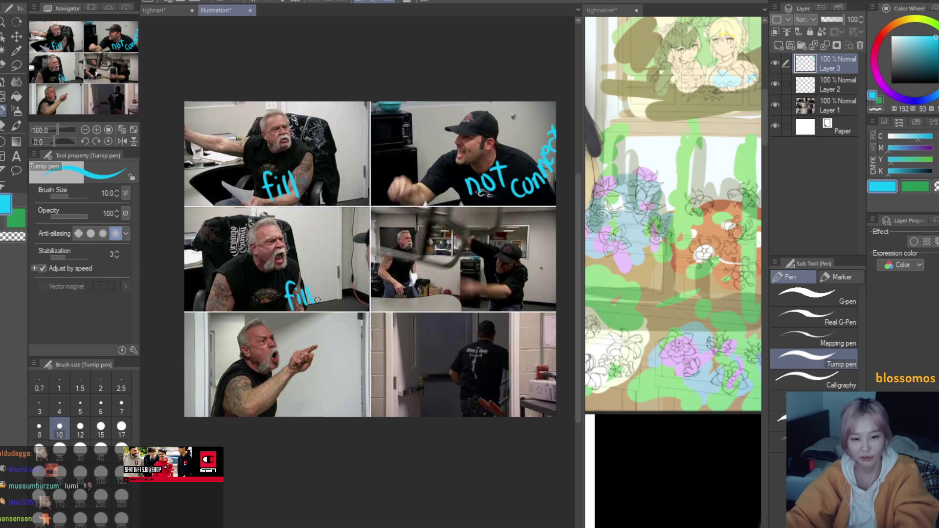
{"action": "scroll", "coordinate": [482, 287], "scroll_direction": "up", "scroll_amount": 1}
{"action": "left_click_drag", "start_coordinate": [438, 304], "coordinate": [450, 303]}
{"action": "left_click_drag", "start_coordinate": [460, 293], "coordinate": [459, 294]}
{"action": "left_click_drag", "start_coordinate": [465, 283], "coordinate": [467, 304]}
{"action": "left_click_drag", "start_coordinate": [459, 291], "coordinate": [494, 304]}
{"action": "left_click_drag", "start_coordinate": [506, 295], "coordinate": [508, 296]}
{"action": "left_click_drag", "start_coordinate": [511, 302], "coordinate": [522, 292]}
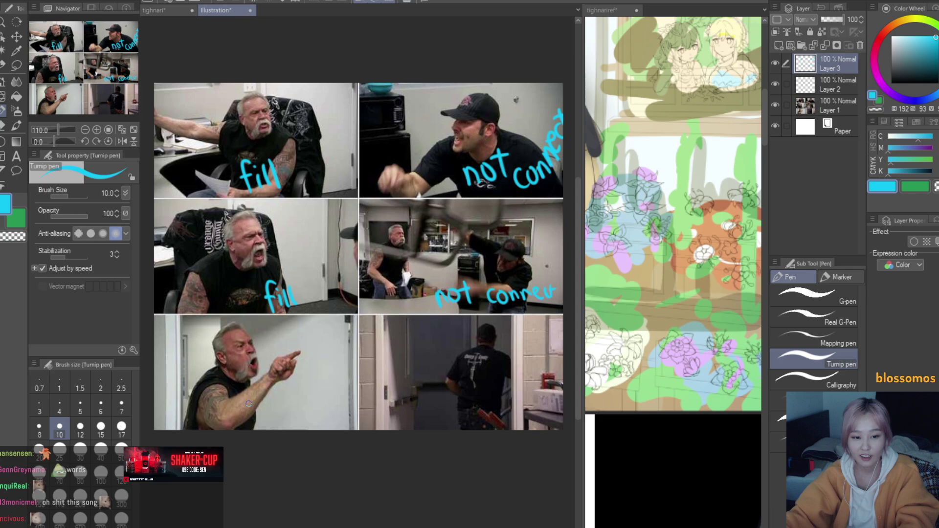
{"action": "left_click_drag", "start_coordinate": [275, 416], "coordinate": [284, 414]}
{"action": "left_click_drag", "start_coordinate": [292, 411], "coordinate": [291, 424]}
{"action": "mouse_move", "coordinate": [301, 404]}
{"action": "left_mouse_down"}
{"action": "mouse_move", "coordinate": [300, 422]}
{"action": "mouse_move", "coordinate": [309, 418]}
{"action": "left_mouse_up"}
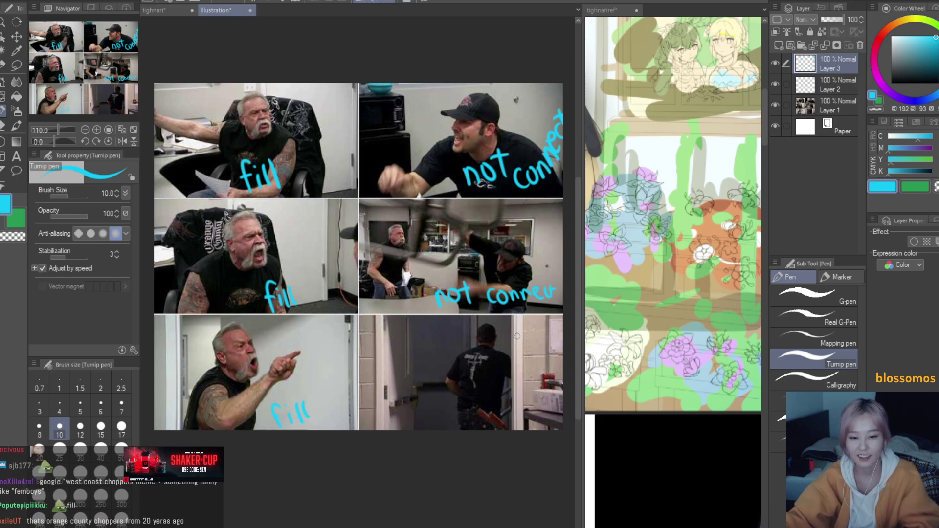
- Add the text 'USE FILL TOOL' on the first panel
{"action": "key", "text": "g"}
{"action": "key", "text": "ctrl+plus"}
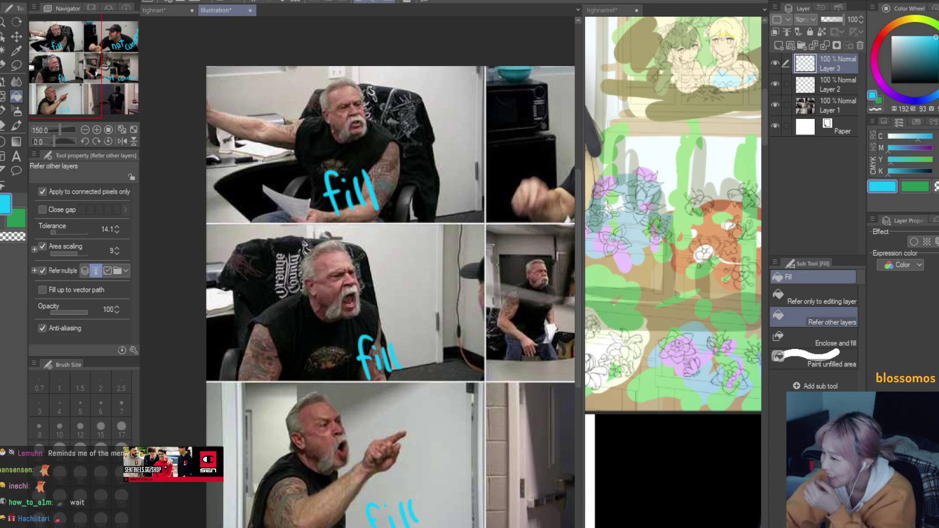
{"action": "type", "text": "USE FILL TOOL"}
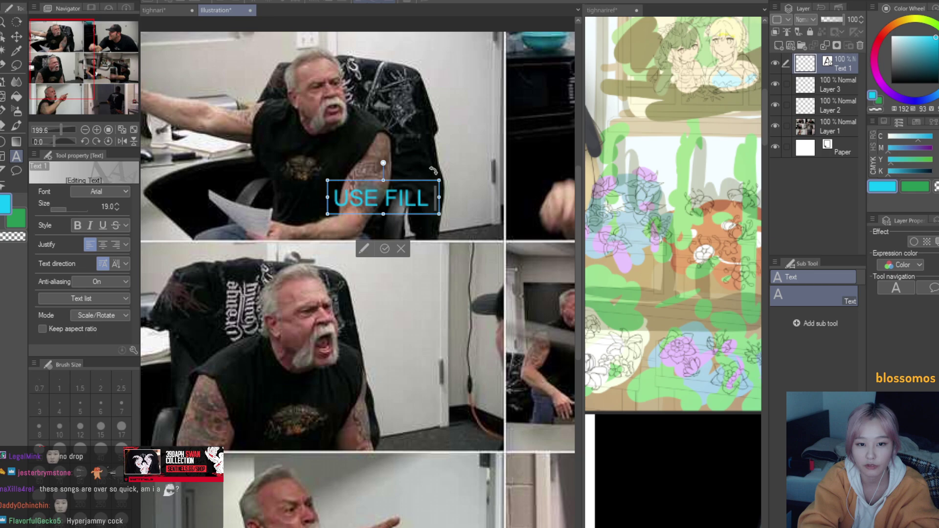
- Enlarge the caption, make it white and set its font to Impact
{"action": "key", "text": "ctrl+a"}
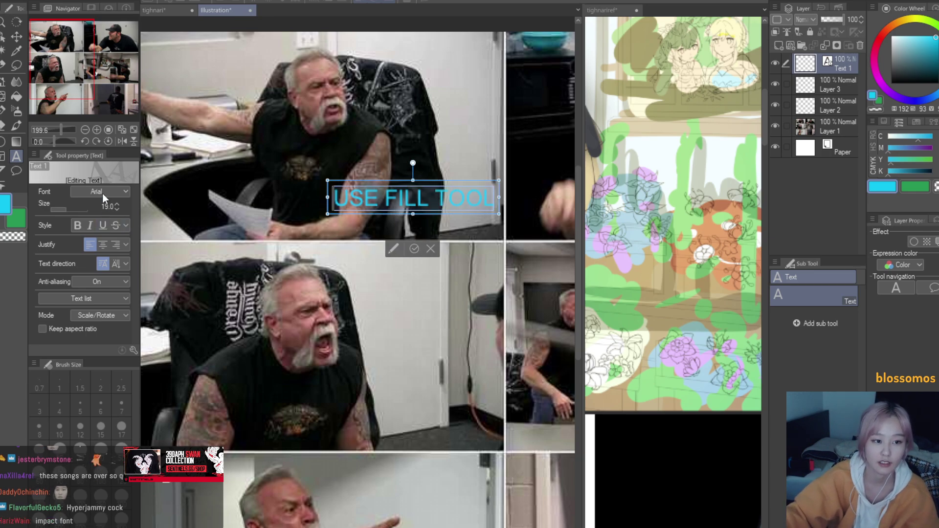
{"action": "left_click_drag", "start_coordinate": [72, 212], "coordinate": [69, 210]}
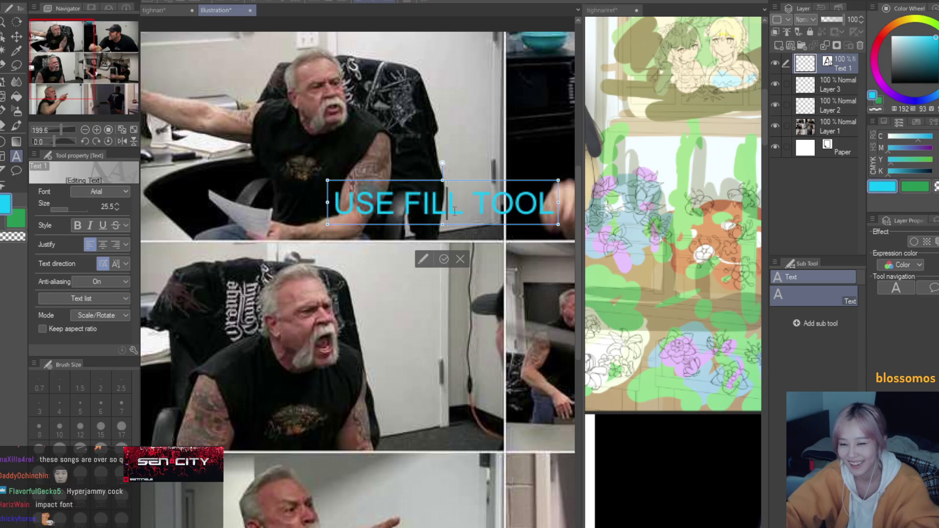
{"action": "left_click", "coordinate": [891, 35]}
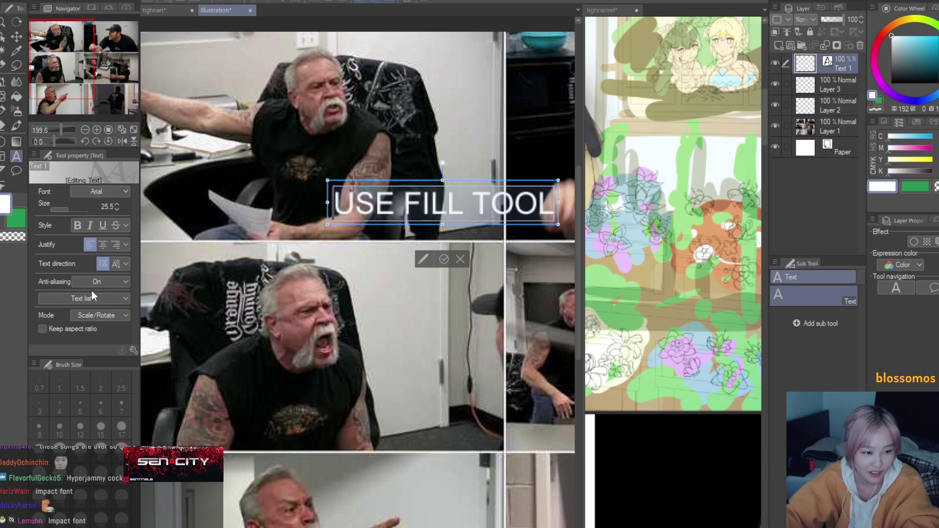
{"action": "type", "text": "Impact"}
{"action": "key", "text": "Return"}
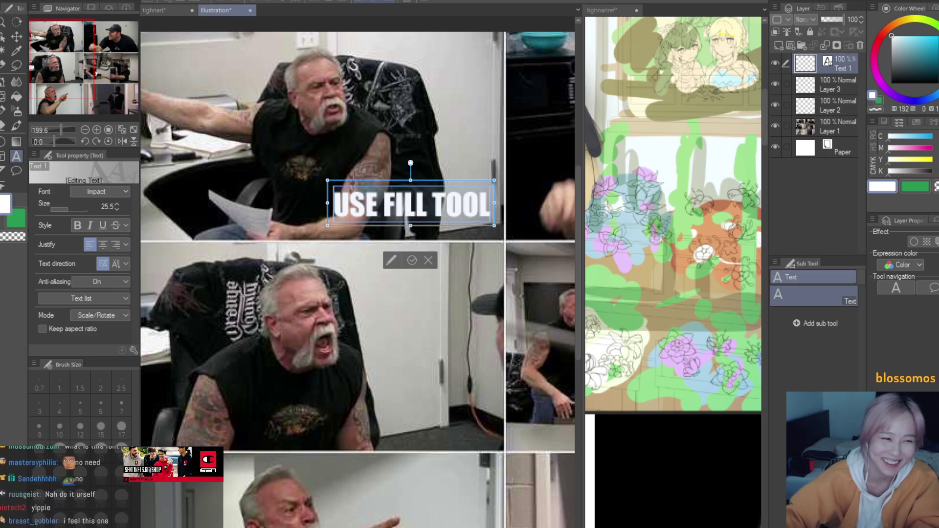
- Center the caption on the first panel with Move layer
{"action": "left_click", "coordinate": [16, 37]}
{"action": "left_click_drag", "start_coordinate": [401, 203], "coordinate": [380, 201]}
{"action": "scroll", "coordinate": [97, 89], "scroll_direction": "down", "scroll_amount": 2}
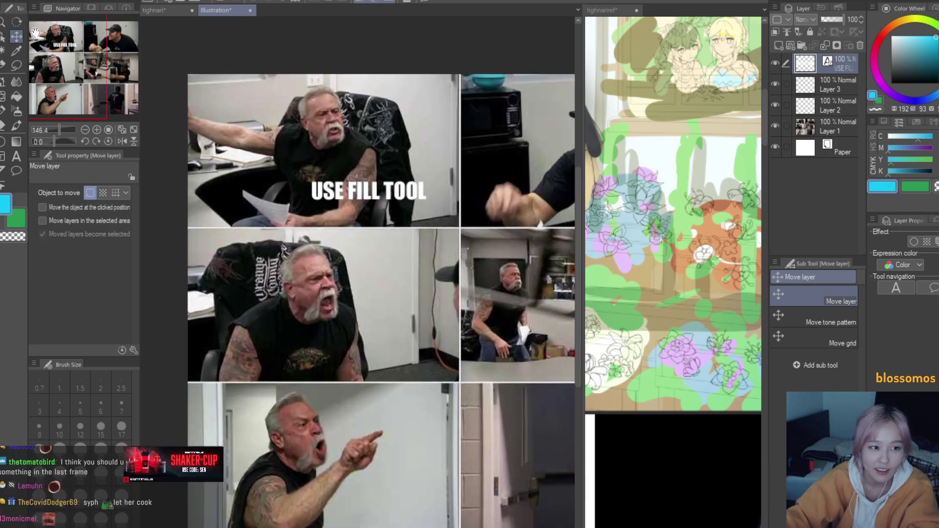
- Paste the copied image as a new layer and place it at the panel's upper right
{"action": "scroll", "coordinate": [36, 32], "scroll_direction": "up", "scroll_amount": 1}
{"action": "key", "text": "ctrl+v"}
{"action": "left_click_drag", "start_coordinate": [322, 183], "coordinate": [451, 154]}
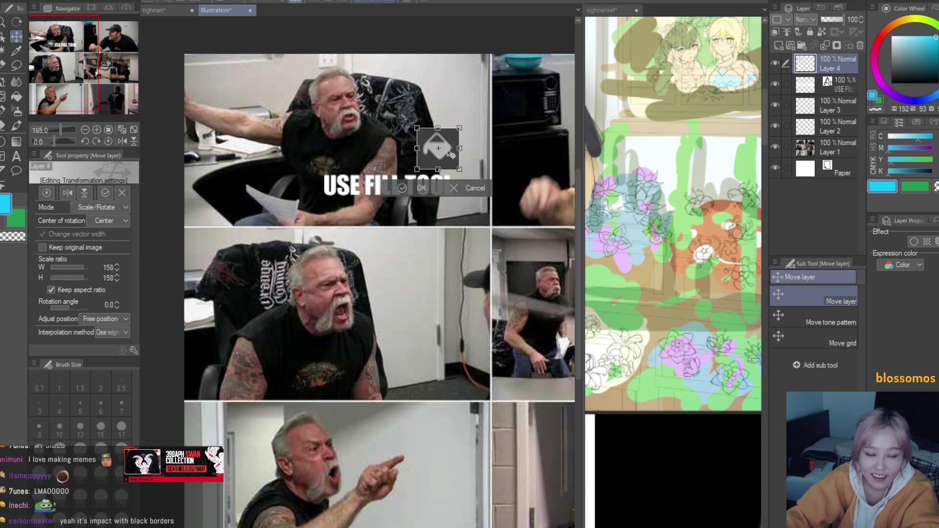
{"action": "key", "text": "Return"}
{"action": "scroll", "coordinate": [360, 195], "scroll_direction": "down", "scroll_amount": 3}
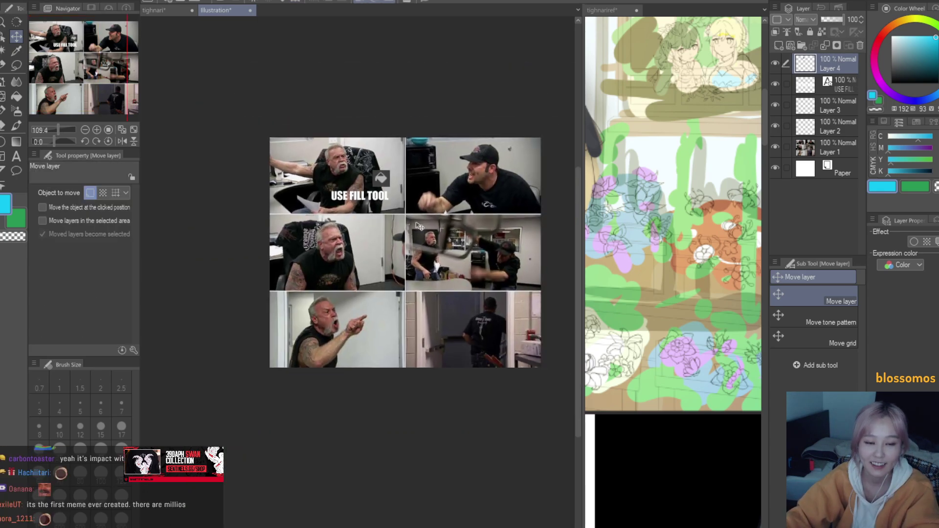
- On a new layer, flood the whole canvas with a lighter cyan
{"action": "scroll", "coordinate": [360, 195], "scroll_direction": "up", "scroll_amount": 1}
{"action": "scroll", "coordinate": [360, 195], "scroll_direction": "down", "scroll_amount": 1}
{"action": "scroll", "coordinate": [360, 196], "scroll_direction": "up", "scroll_amount": 3}
{"action": "key", "text": "g"}
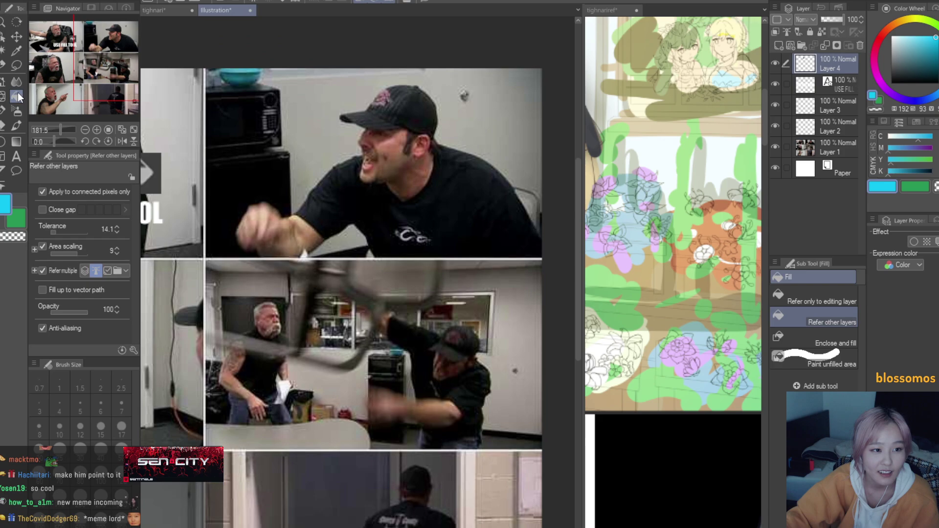
{"action": "scroll", "coordinate": [503, 185], "scroll_direction": "down", "scroll_amount": 1}
{"action": "scroll", "coordinate": [501, 183], "scroll_direction": "up", "scroll_amount": 6}
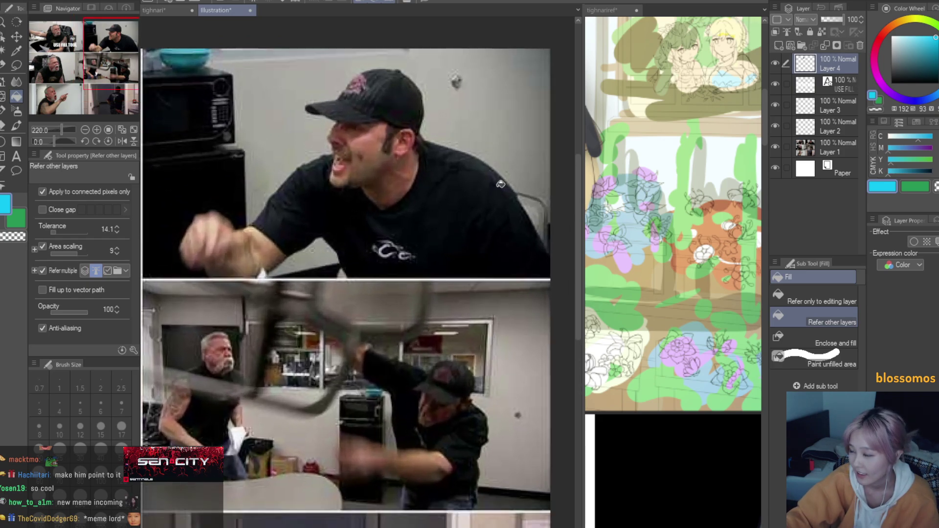
{"action": "left_click", "coordinate": [779, 45]}
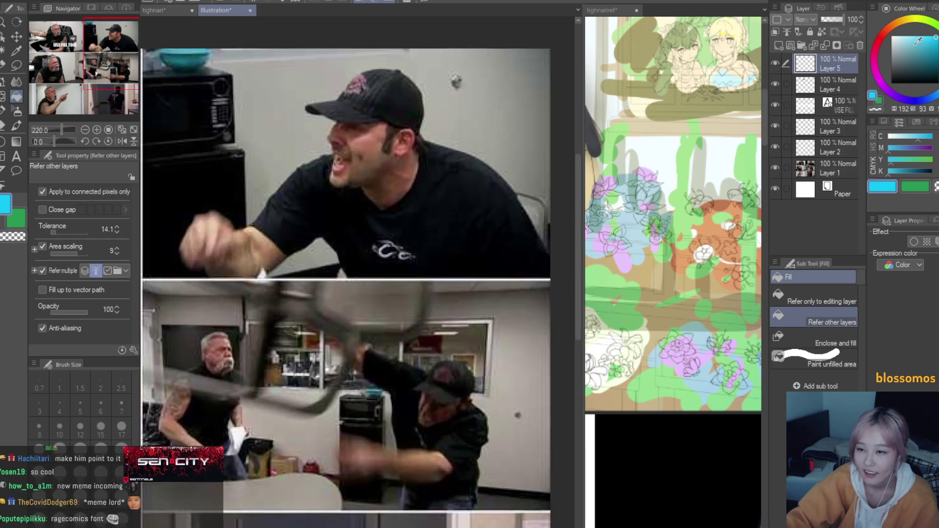
{"action": "left_click", "coordinate": [912, 31]}
{"action": "scroll", "coordinate": [532, 141], "scroll_direction": "down", "scroll_amount": 2}
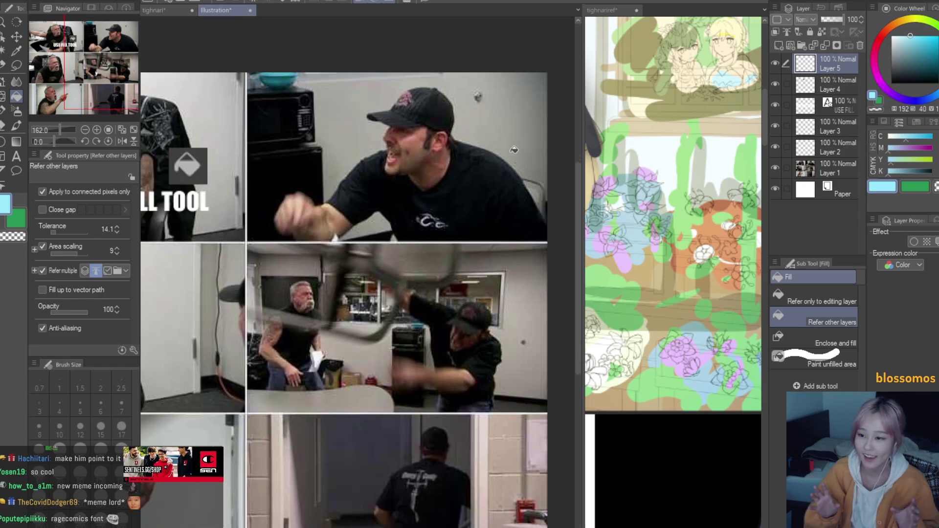
{"action": "scroll", "coordinate": [471, 191], "scroll_direction": "up", "scroll_amount": 1}
- Undo the full-canvas fill and make fills refer to multiple layers
{"action": "left_click", "coordinate": [408, 182]}
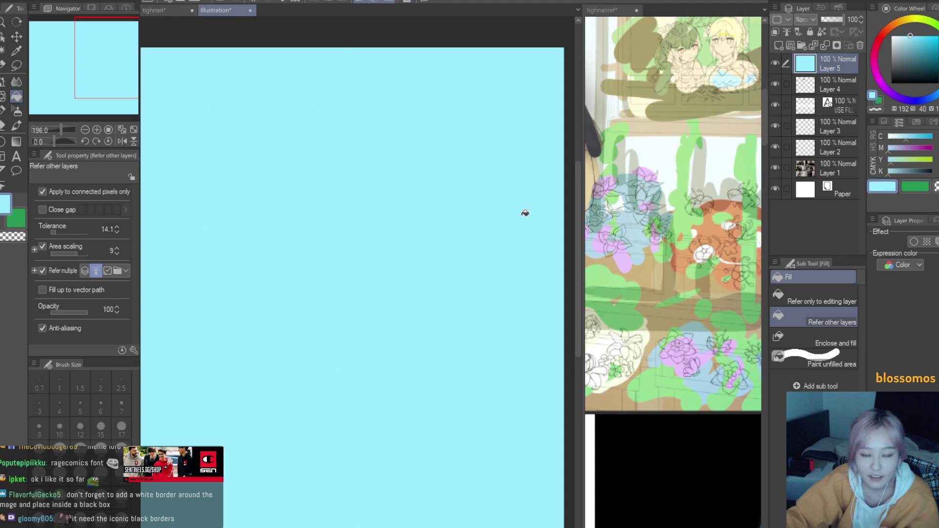
{"action": "key", "text": "ctrl+z"}
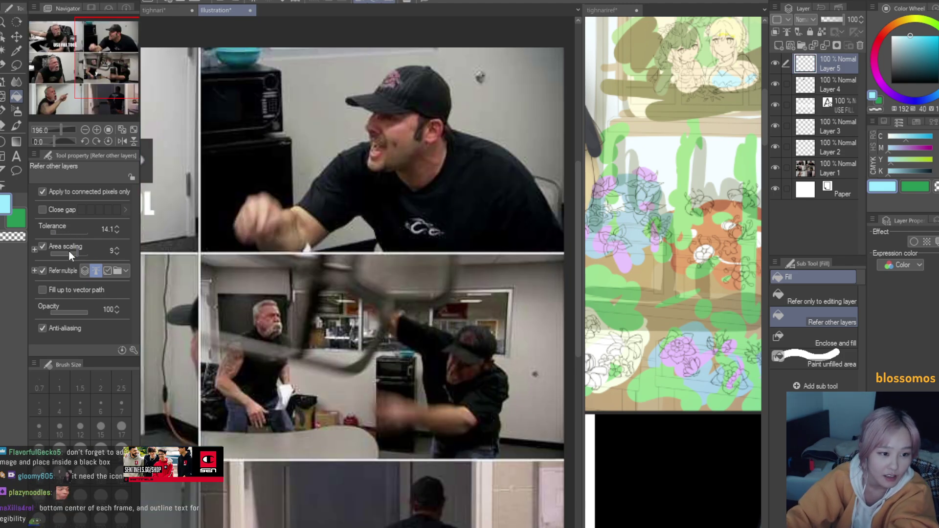
{"action": "left_click", "coordinate": [84, 271]}
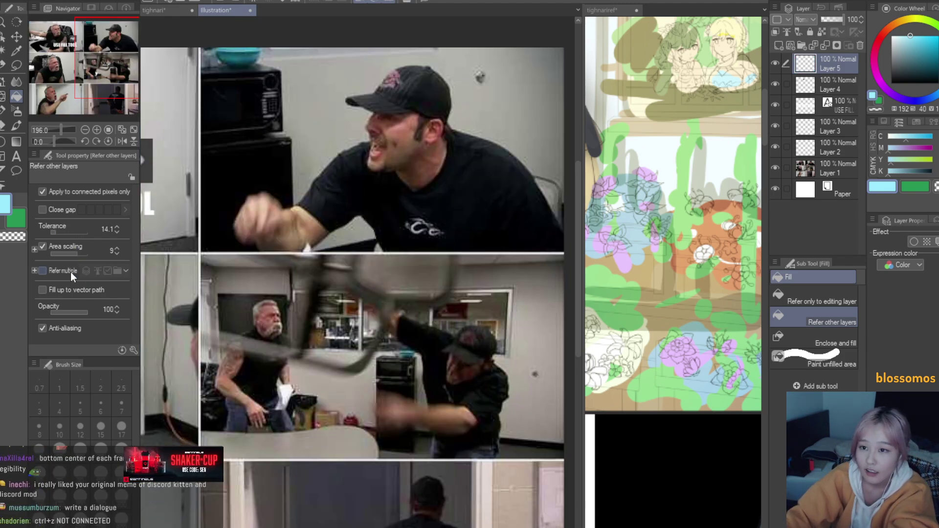
- On a new layer, fill the top-right panel's shirt and background light cyan
{"action": "left_click", "coordinate": [791, 46]}
{"action": "left_click", "coordinate": [406, 147]}
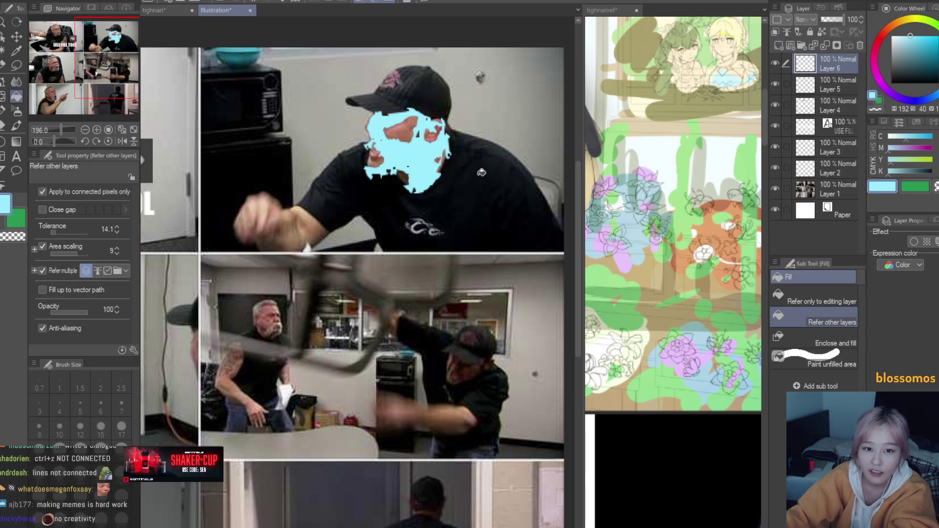
{"action": "key", "text": "ctrl+z"}
{"action": "left_click", "coordinate": [489, 220]}
{"action": "left_click", "coordinate": [538, 127]}
{"action": "key", "text": "ctrl+0"}
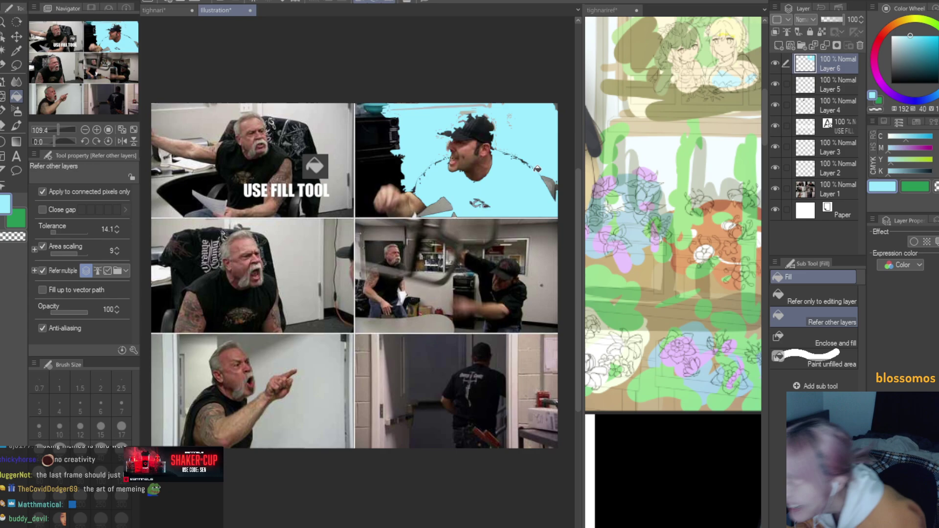
{"action": "scroll", "coordinate": [553, 186], "scroll_direction": "down", "scroll_amount": 2}
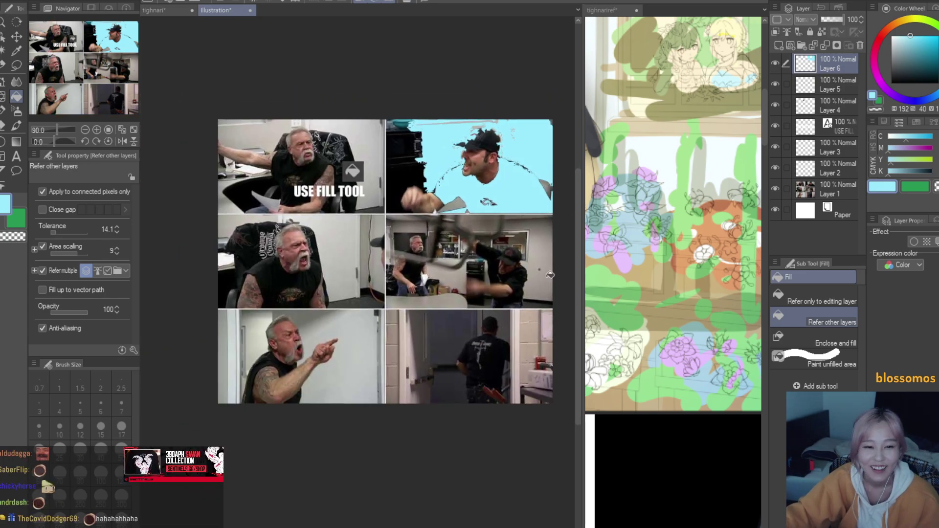
{"action": "scroll", "coordinate": [338, 218], "scroll_direction": "up", "scroll_amount": 5}
- Place a copy of the USE FILL TOOL caption on the middle-left panel
{"action": "key", "text": "k"}
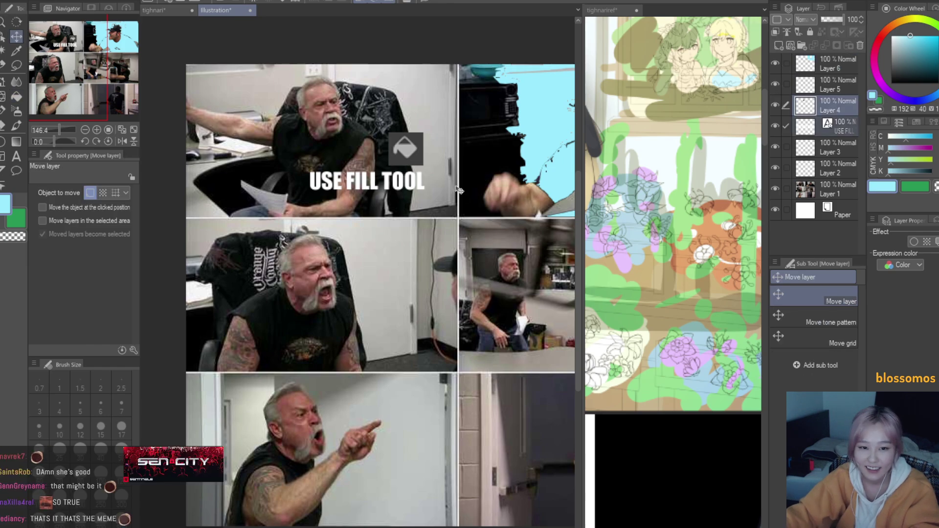
{"action": "left_click_drag", "start_coordinate": [451, 189], "coordinate": [451, 359]}
{"action": "scroll", "coordinate": [490, 342], "scroll_direction": "down", "scroll_amount": 2}
{"action": "scroll", "coordinate": [492, 343], "scroll_direction": "up", "scroll_amount": 1}
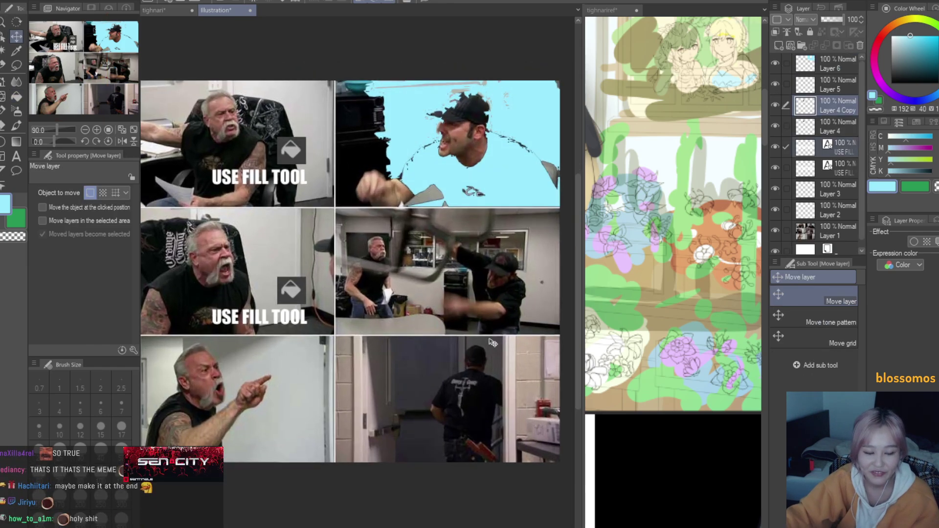
{"action": "scroll", "coordinate": [519, 337], "scroll_direction": "down", "scroll_amount": 1}
{"action": "scroll", "coordinate": [508, 303], "scroll_direction": "up", "scroll_amount": 2}
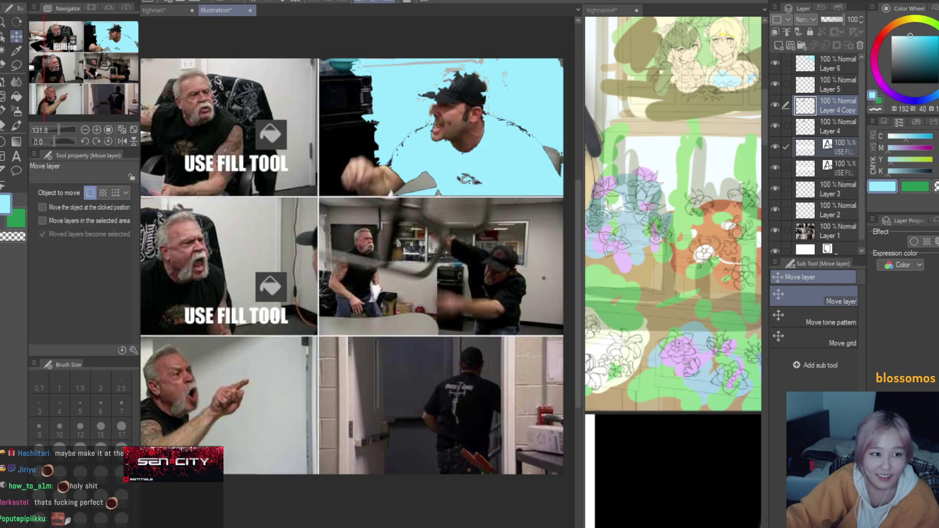
- On Layer 6, fill the middle-right panel's background and arm area cyan
{"action": "left_click", "coordinate": [16, 98]}
{"action": "left_click", "coordinate": [832, 63]}
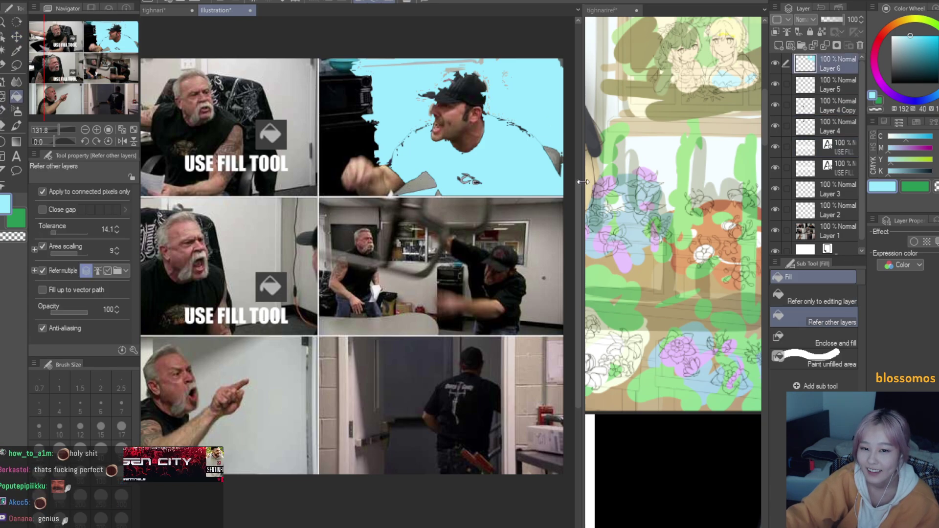
{"action": "scroll", "coordinate": [472, 271], "scroll_direction": "up", "scroll_amount": 2}
{"action": "left_click", "coordinate": [473, 271]}
{"action": "left_click", "coordinate": [409, 281]}
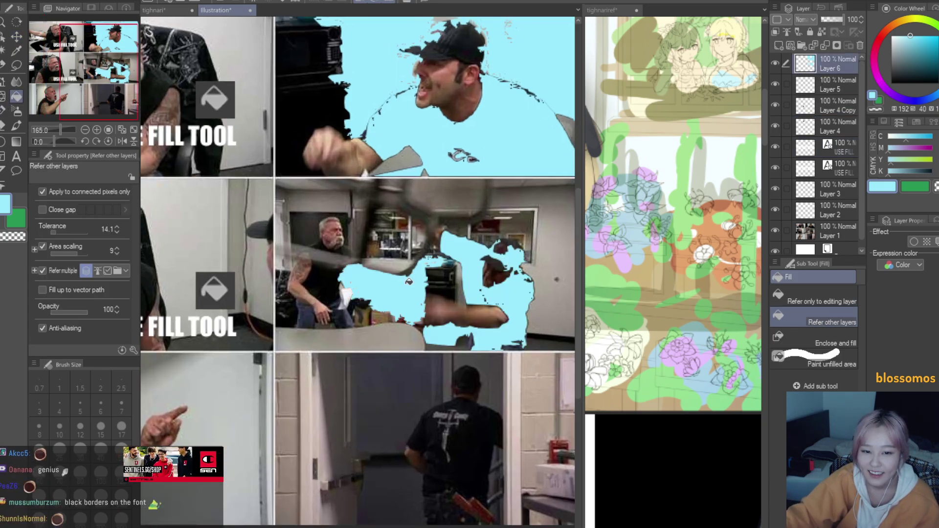
{"action": "left_click", "coordinate": [466, 286]}
{"action": "scroll", "coordinate": [498, 280], "scroll_direction": "down", "scroll_amount": 4}
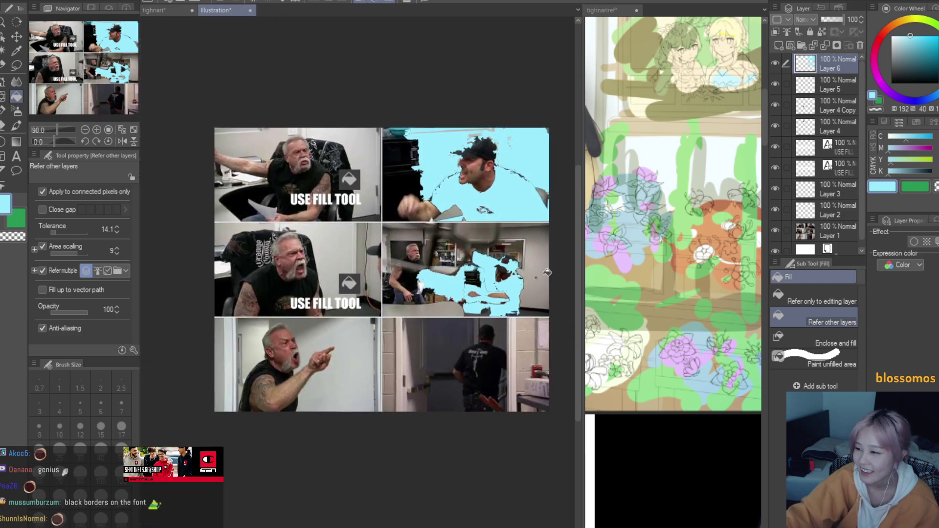
{"action": "scroll", "coordinate": [547, 272], "scroll_direction": "down", "scroll_amount": 1}
{"action": "scroll", "coordinate": [409, 267], "scroll_direction": "up", "scroll_amount": 3}
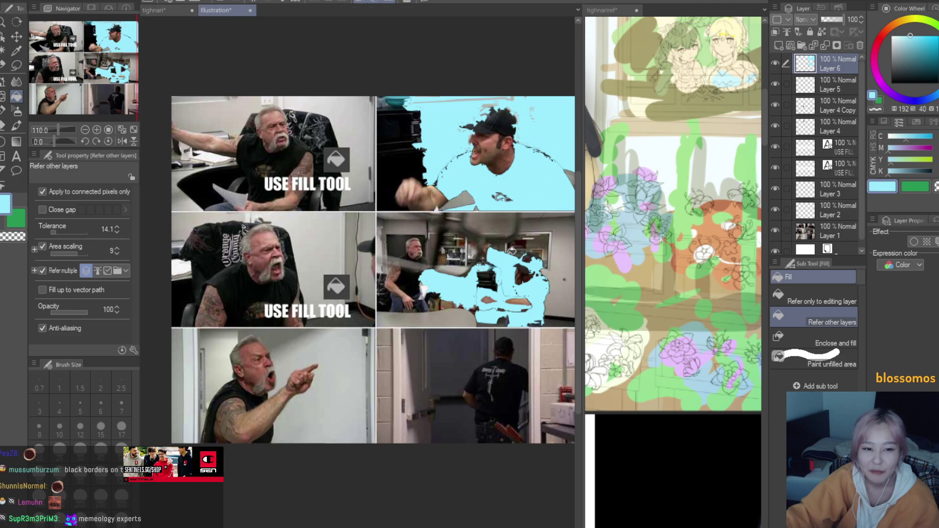
{"action": "scroll", "coordinate": [521, 273], "scroll_direction": "down", "scroll_amount": 2}
{"action": "scroll", "coordinate": [473, 430], "scroll_direction": "up", "scroll_amount": 3}
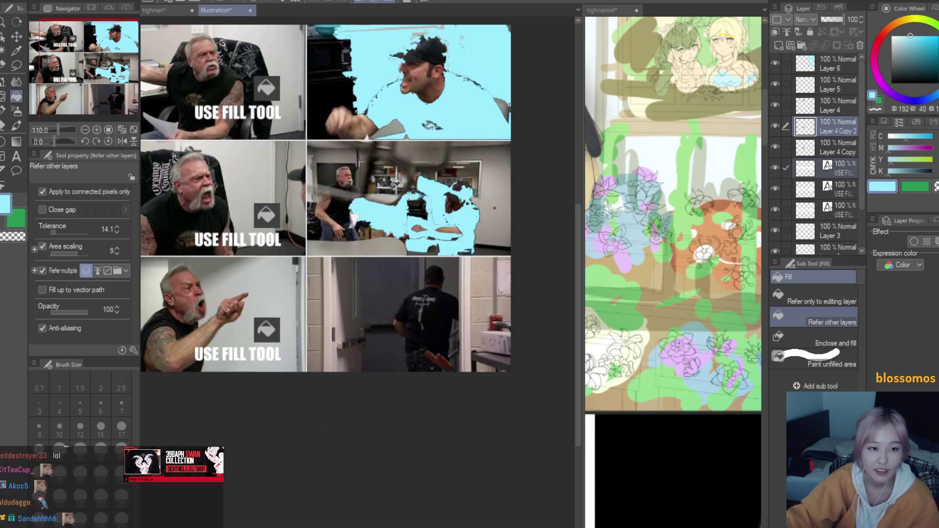
- On Layer 6, fill the bottom-right panel and its right wall cyan
{"action": "scroll", "coordinate": [396, 182], "scroll_direction": "up", "scroll_amount": 1}
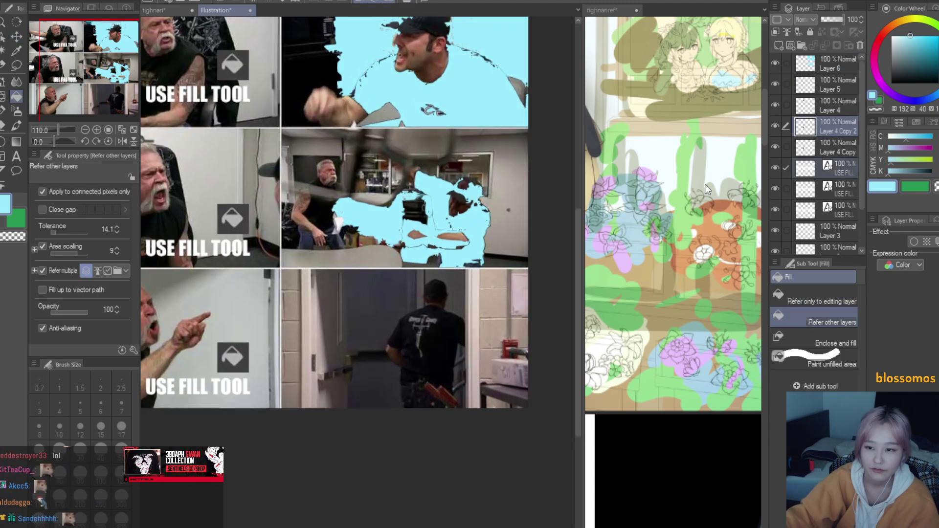
{"action": "left_click", "coordinate": [832, 66]}
{"action": "scroll", "coordinate": [413, 317], "scroll_direction": "up", "scroll_amount": 1}
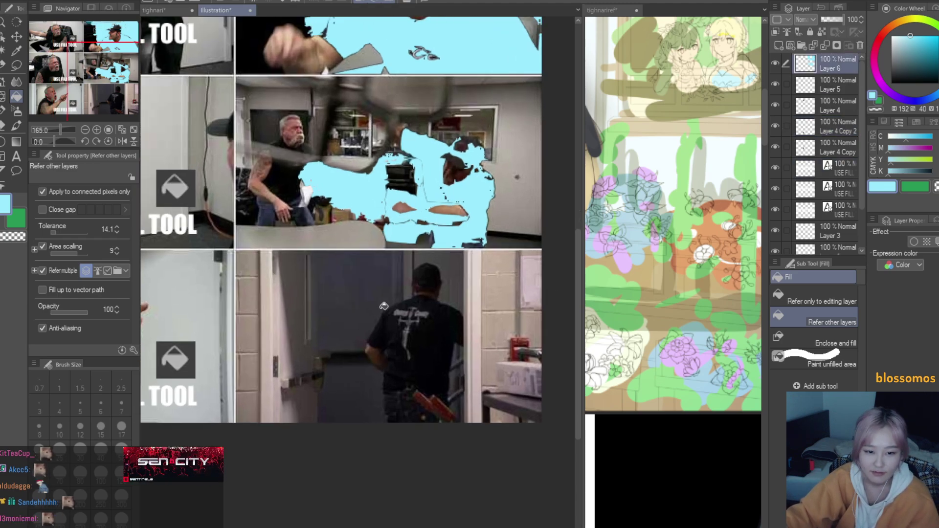
{"action": "left_click", "coordinate": [413, 317]}
{"action": "left_click", "coordinate": [499, 301]}
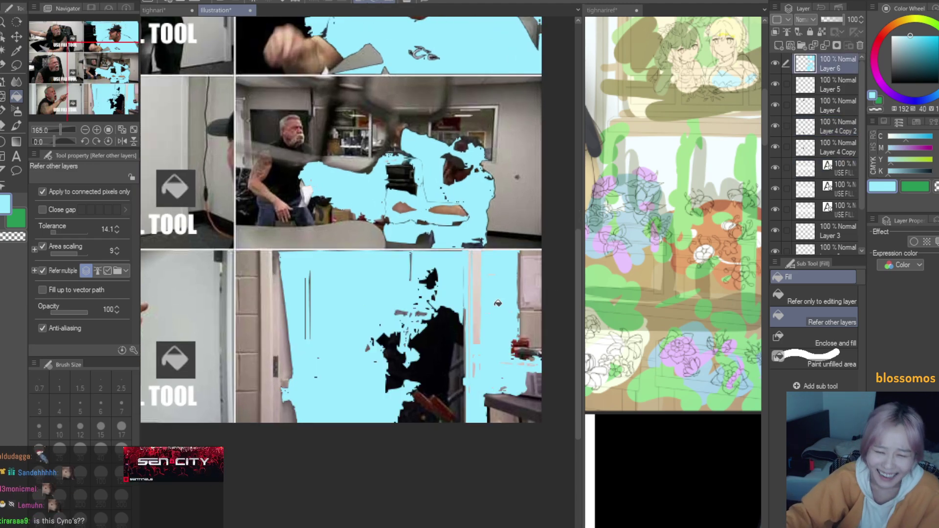
{"action": "scroll", "coordinate": [511, 337], "scroll_direction": "down", "scroll_amount": 5}
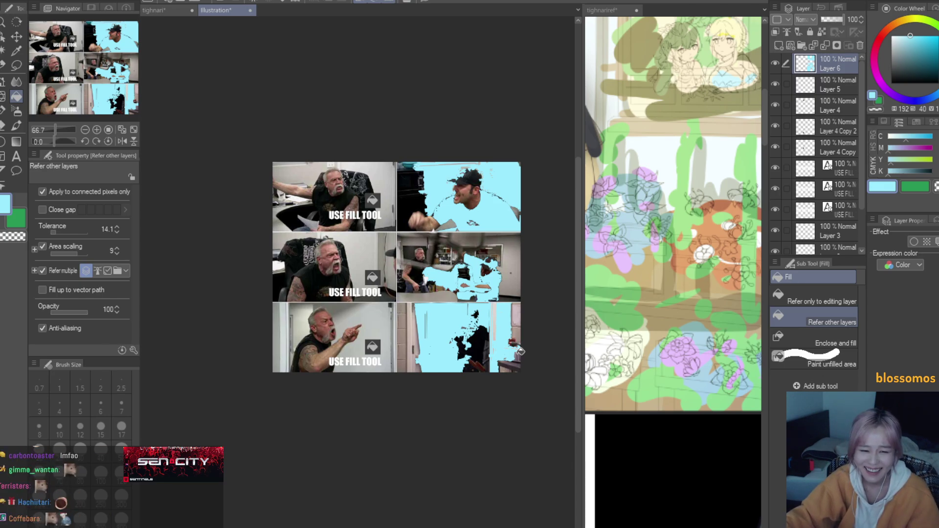
{"action": "scroll", "coordinate": [477, 393], "scroll_direction": "up", "scroll_amount": 1}
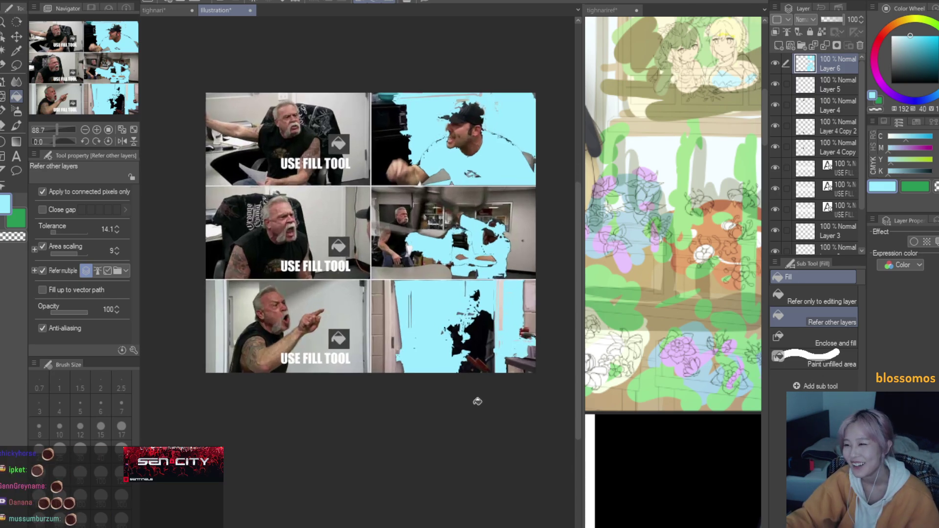
- Select the third USE FILL TOOL caption layer in the Layer panel
{"action": "scroll", "coordinate": [299, 323], "scroll_direction": "up", "scroll_amount": 1}
{"action": "left_click", "coordinate": [832, 167]}
{"action": "left_click", "coordinate": [832, 210], "text": "shift"}
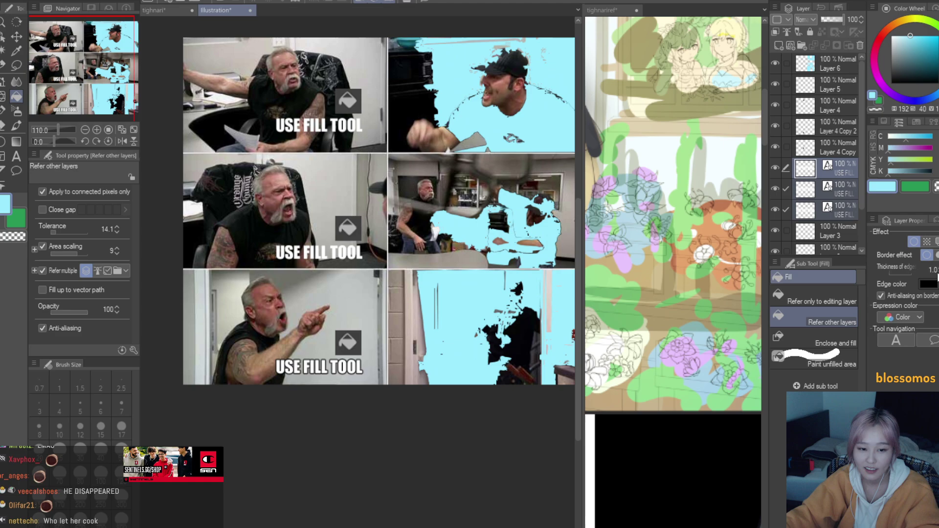
{"action": "left_click", "coordinate": [832, 209]}
{"action": "scroll", "coordinate": [576, 204], "scroll_direction": "down", "scroll_amount": 1}
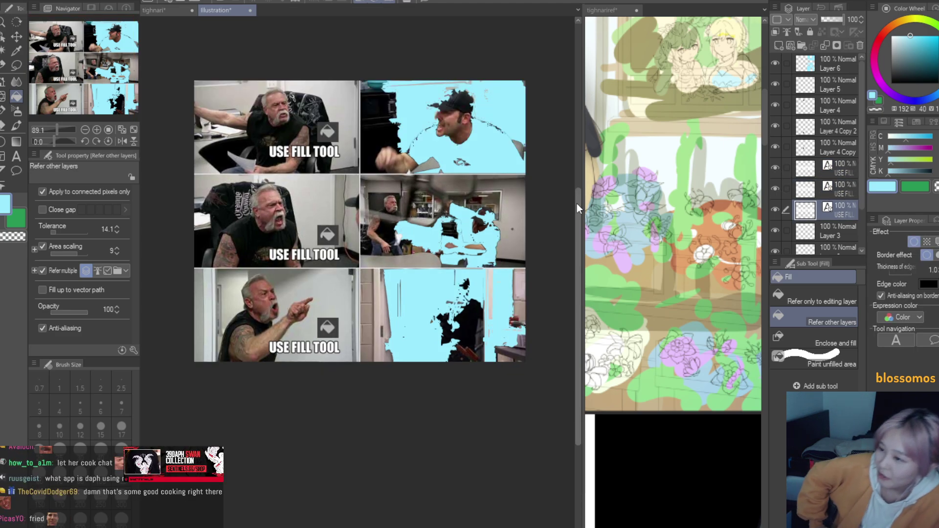
{"action": "scroll", "coordinate": [577, 203], "scroll_direction": "down", "scroll_amount": 3}
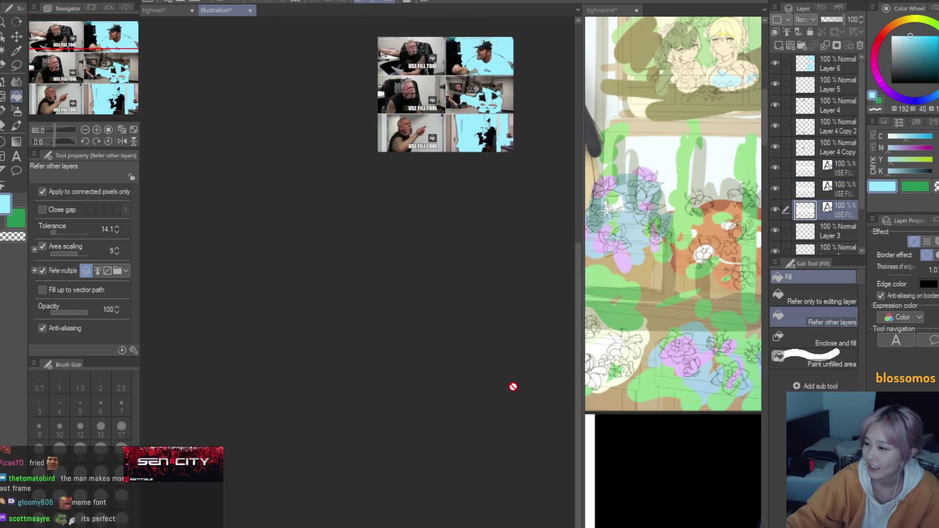
{"action": "scroll", "coordinate": [462, 63], "scroll_direction": "up", "scroll_amount": 2}
- Retype captions as 'LINES NOT CONNECTED' and 'I CONNECTED IT'
{"action": "scroll", "coordinate": [535, 207], "scroll_direction": "up", "scroll_amount": 5}
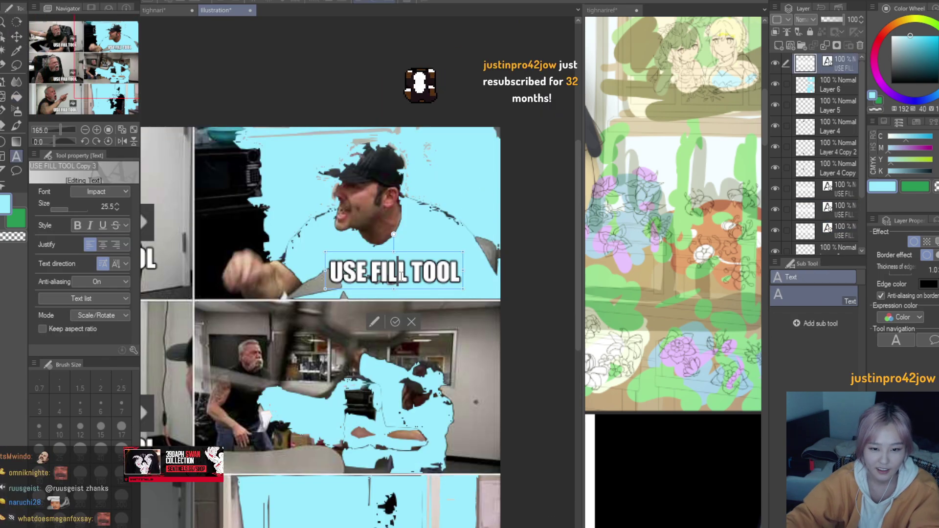
{"action": "type", "text": "LINES NOT CONNEC"}
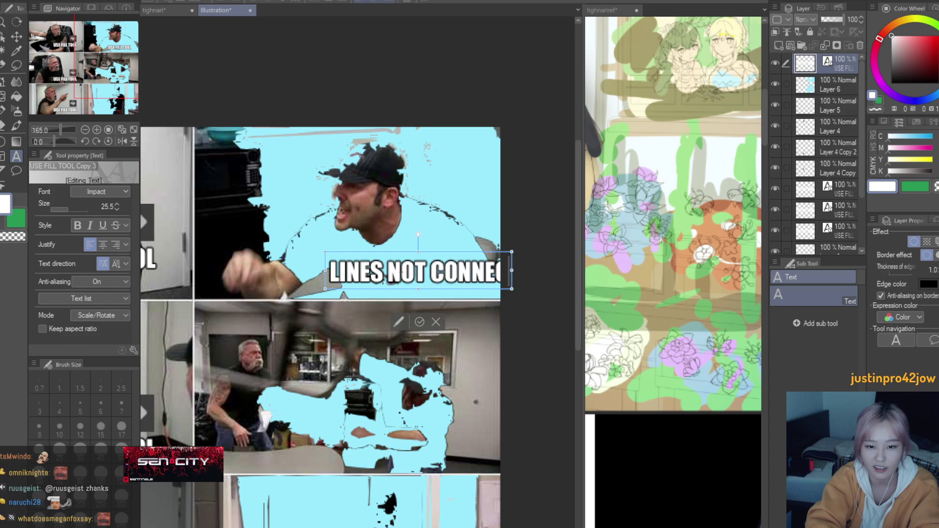
{"action": "type", "text": "TEDRT"}
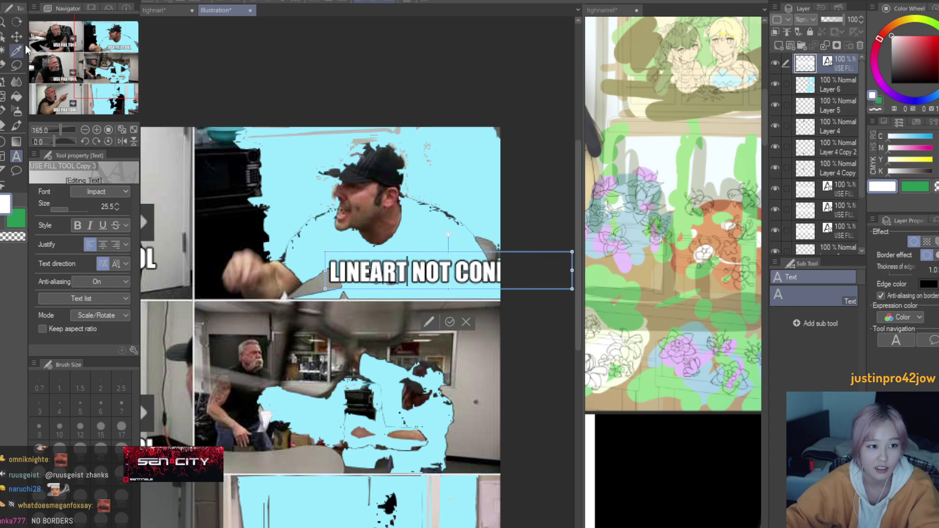
{"action": "scroll", "coordinate": [343, 245], "scroll_direction": "down", "scroll_amount": 2}
{"action": "left_click", "coordinate": [291, 286]}
{"action": "type", "text": "I CONNEC"}
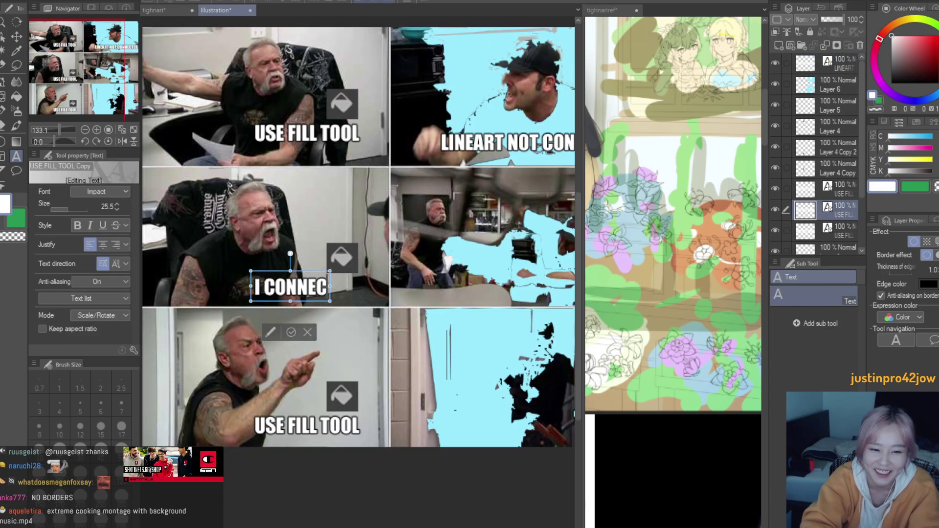
{"action": "type", "text": "TED ITk"}
- Hide the bottom-left caption and undo so the captions read USE FILL TOOL
{"action": "scroll", "coordinate": [459, 286], "scroll_direction": "down", "scroll_amount": 1}
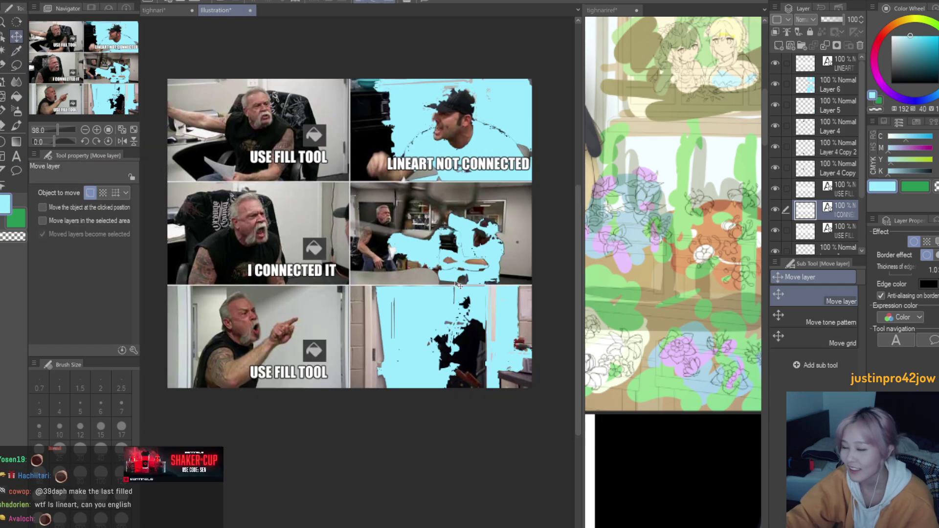
{"action": "scroll", "coordinate": [459, 285], "scroll_direction": "up", "scroll_amount": 2}
{"action": "scroll", "coordinate": [538, 196], "scroll_direction": "down", "scroll_amount": 1}
{"action": "scroll", "coordinate": [802, 190], "scroll_direction": "down", "scroll_amount": 3}
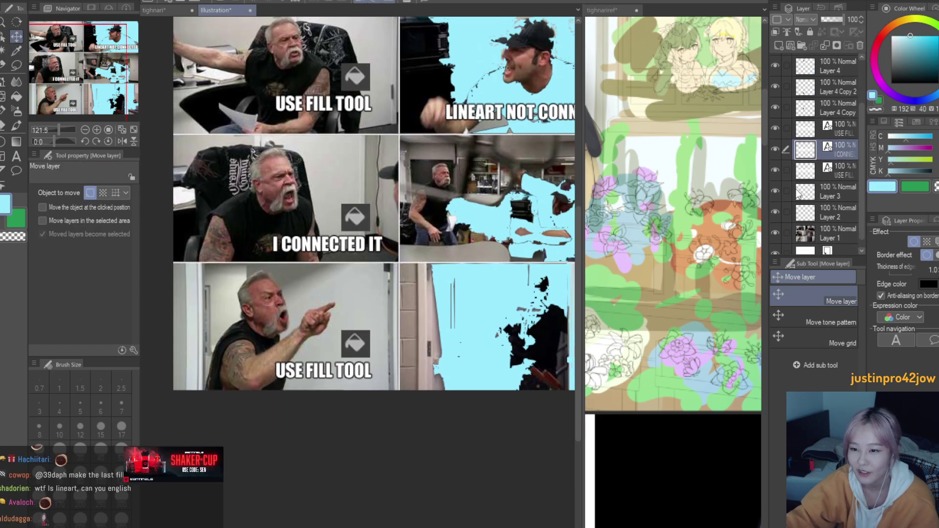
{"action": "left_click", "coordinate": [776, 128]}
{"action": "scroll", "coordinate": [311, 282], "scroll_direction": "down", "scroll_amount": 3}
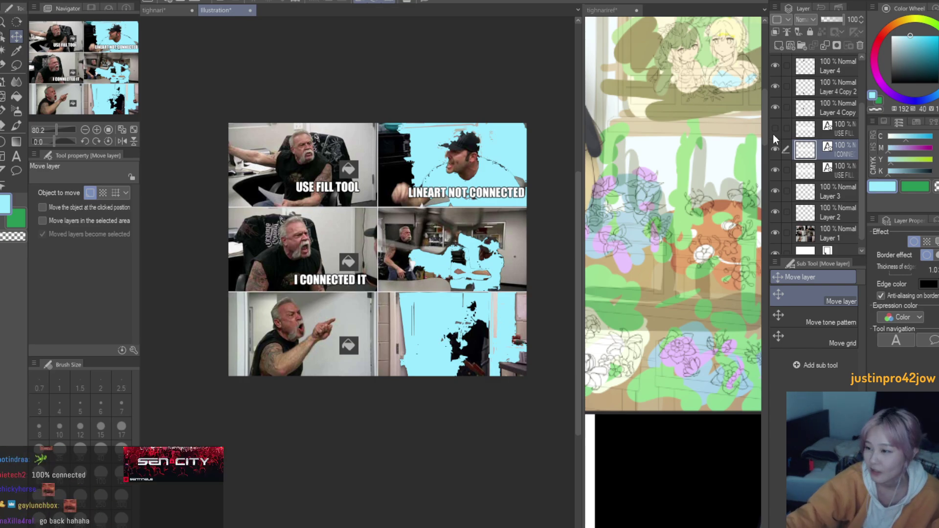
{"action": "key", "text": "ctrl+z"}
{"action": "key", "text": "ctrl+z"}
{"action": "key", "text": "ctrl+z"}
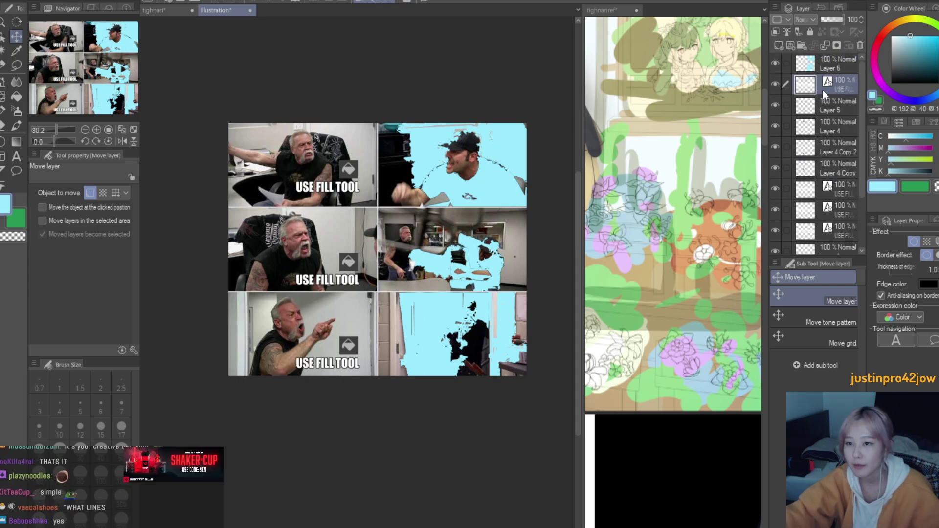
- On two new layers, trace the cap's top edge and shoulder in black at size 4
{"action": "left_click", "coordinate": [785, 45]}
{"action": "left_click", "coordinate": [786, 45]}
{"action": "key", "text": "p"}
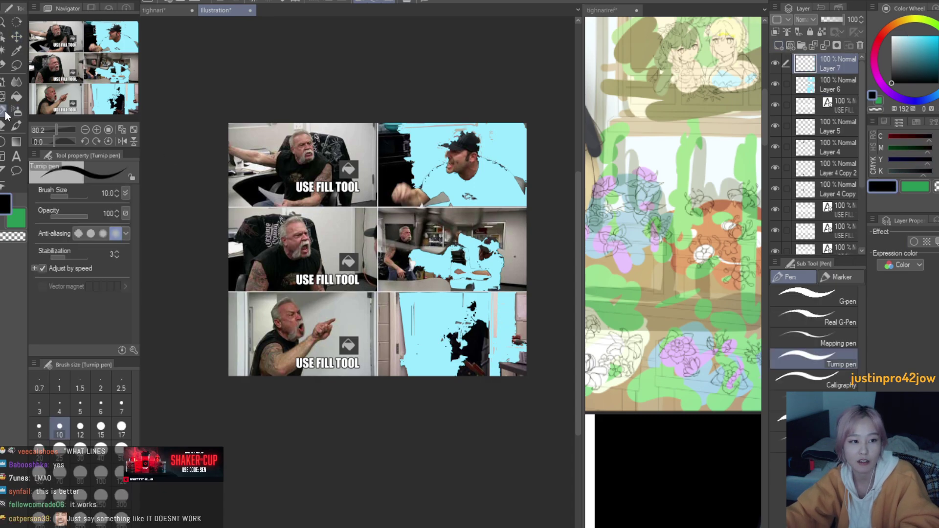
{"action": "scroll", "coordinate": [494, 142], "scroll_direction": "up", "scroll_amount": 3}
{"action": "key", "text": "bracketleft"}
{"action": "key", "text": "bracketleft"}
{"action": "key", "text": "bracketleft"}
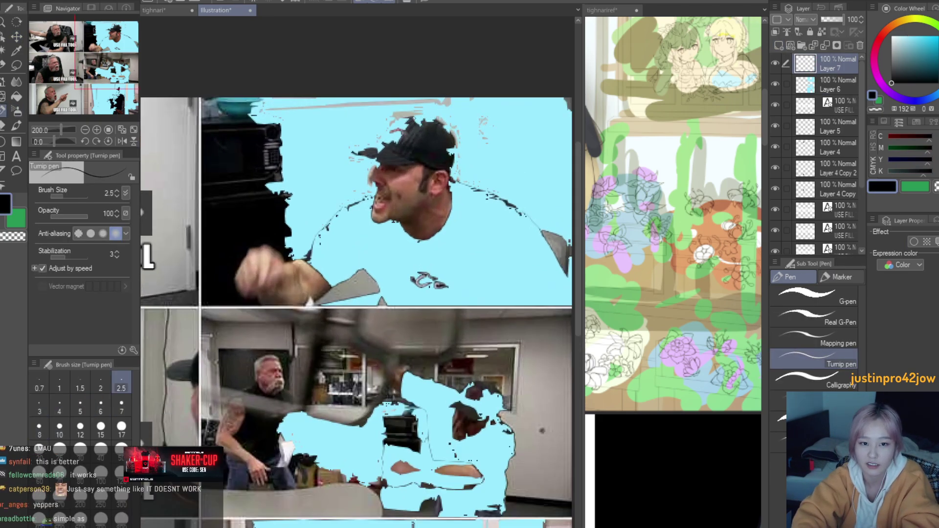
{"action": "key", "text": "bracketright"}
{"action": "left_click_drag", "start_coordinate": [410, 119], "coordinate": [376, 145]}
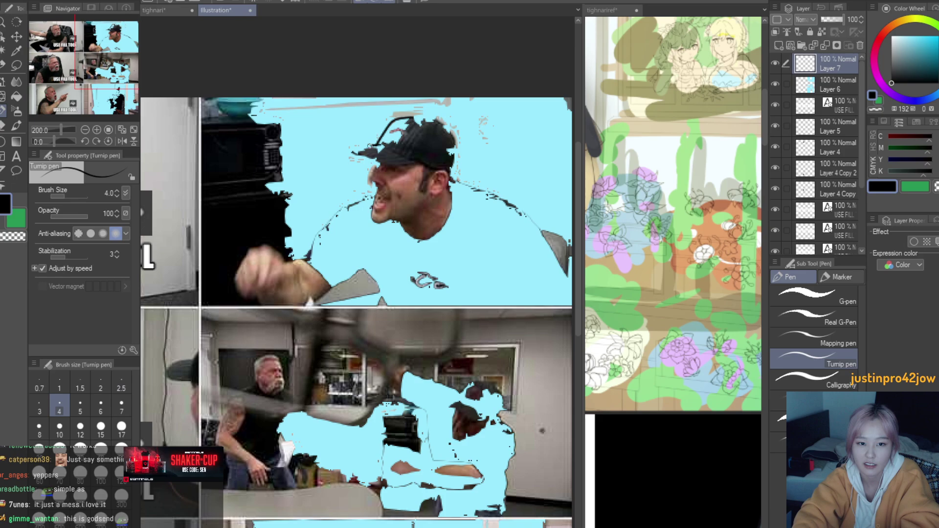
{"action": "left_click_drag", "start_coordinate": [377, 158], "coordinate": [349, 151]}
- Paint over a stray shoulder line in sampled light blue, then reset the colour to black
{"action": "scroll", "coordinate": [435, 125], "scroll_direction": "up", "scroll_amount": 1}
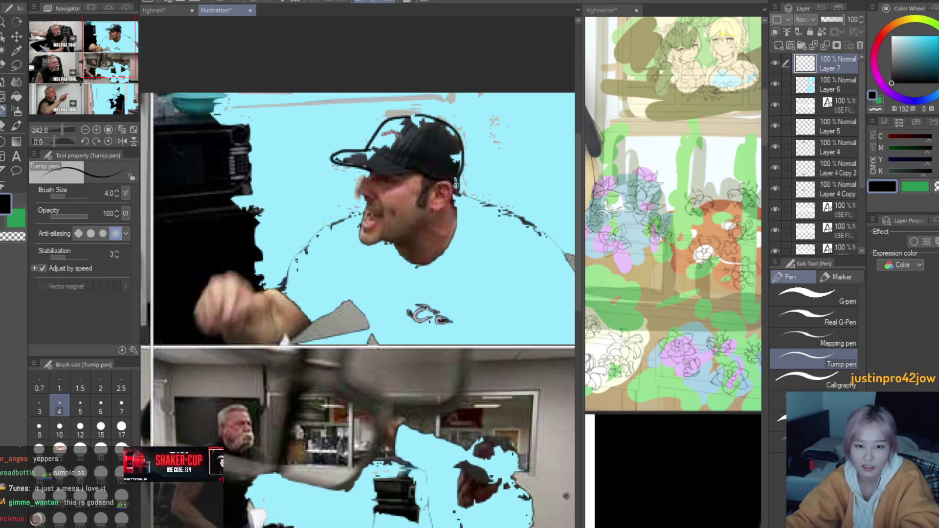
{"action": "scroll", "coordinate": [369, 135], "scroll_direction": "down", "scroll_amount": 1}
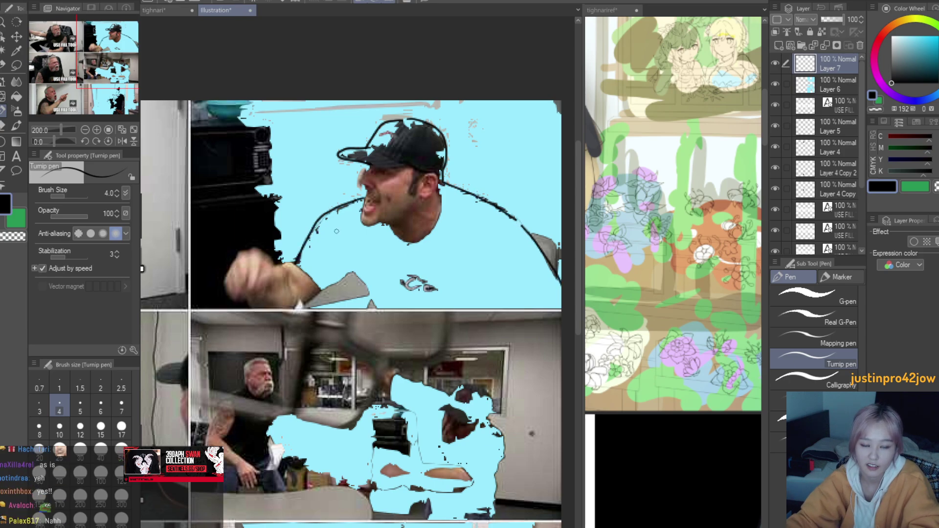
{"action": "scroll", "coordinate": [337, 231], "scroll_direction": "down", "scroll_amount": 6}
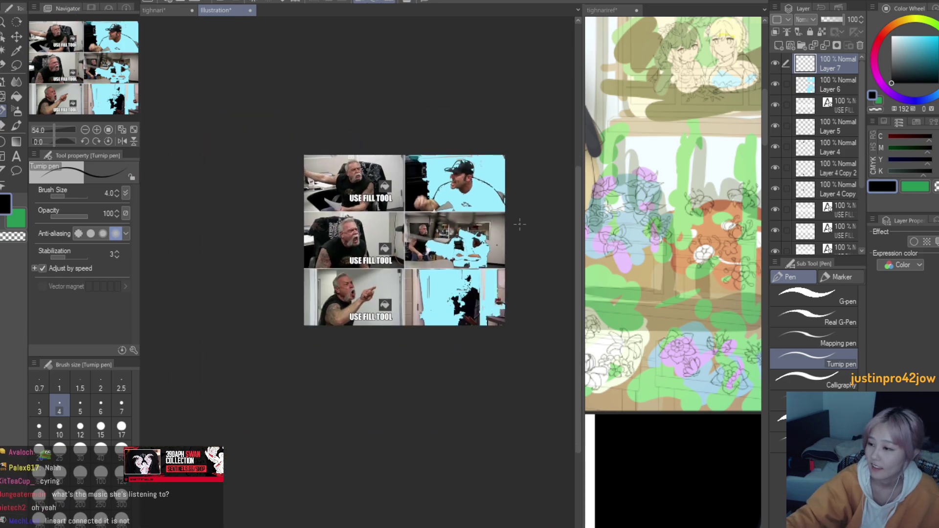
{"action": "scroll", "coordinate": [518, 228], "scroll_direction": "up", "scroll_amount": 4}
{"action": "scroll", "coordinate": [514, 237], "scroll_direction": "down", "scroll_amount": 3}
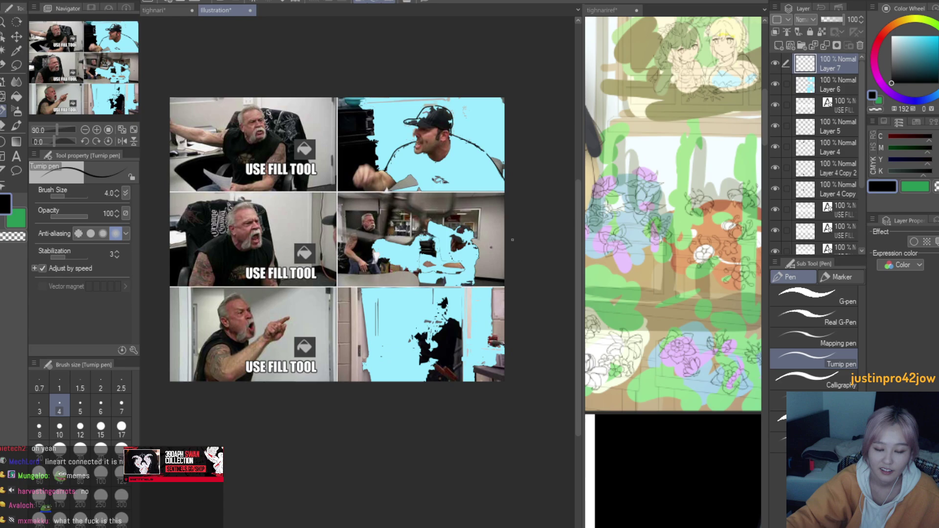
{"action": "scroll", "coordinate": [513, 239], "scroll_direction": "up", "scroll_amount": 1}
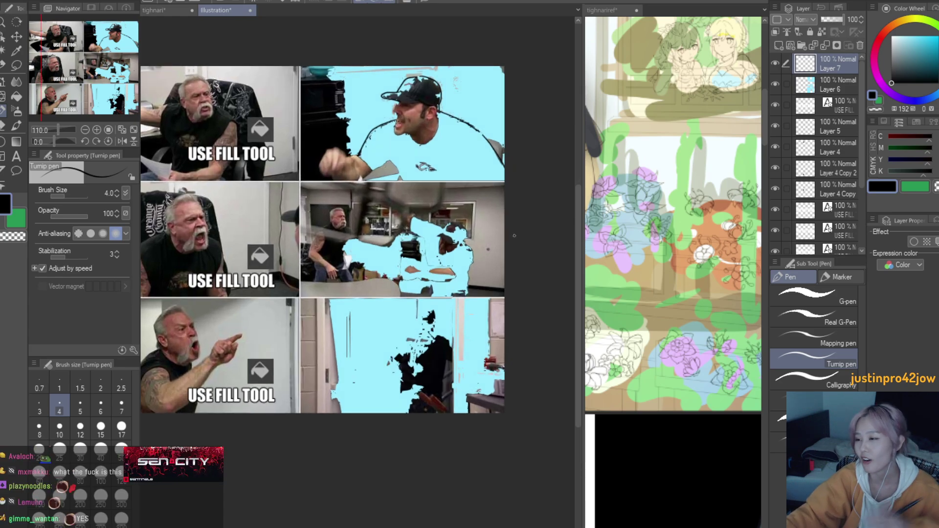
{"action": "scroll", "coordinate": [514, 235], "scroll_direction": "up", "scroll_amount": 5}
{"action": "left_click", "coordinate": [448, 213], "text": "alt"}
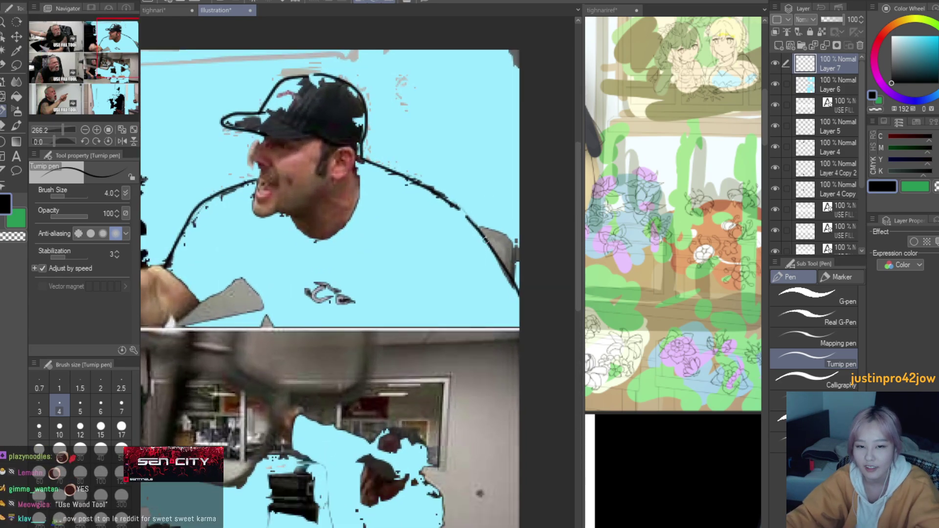
{"action": "left_click_drag", "start_coordinate": [448, 214], "coordinate": [441, 195]}
{"action": "scroll", "coordinate": [435, 192], "scroll_direction": "up", "scroll_amount": 1}
{"action": "left_click", "coordinate": [429, 190], "text": "alt"}
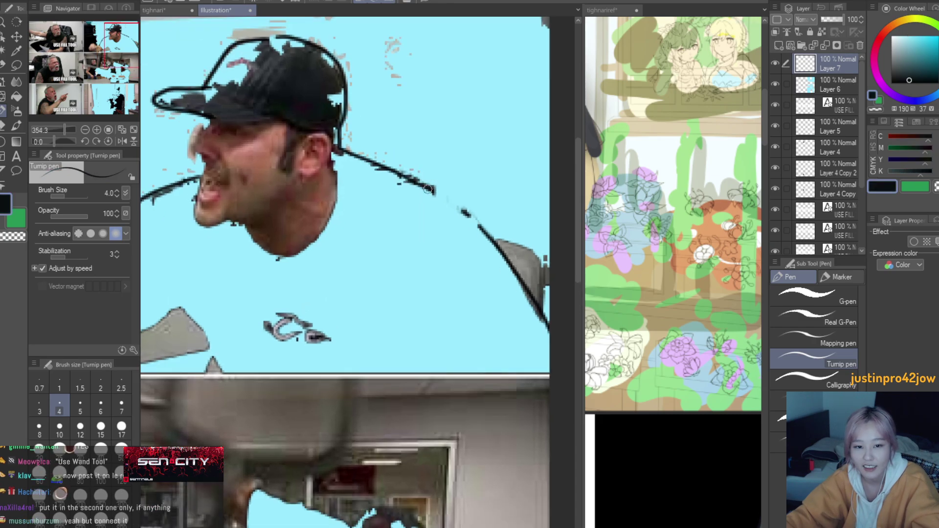
{"action": "left_click", "coordinate": [627, 158], "text": "alt"}
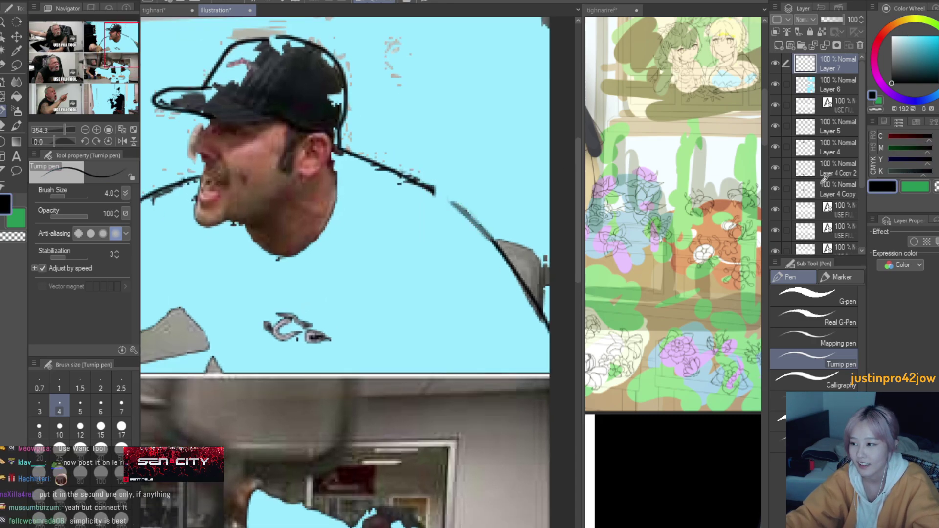
{"action": "scroll", "coordinate": [498, 251], "scroll_direction": "down", "scroll_amount": 5}
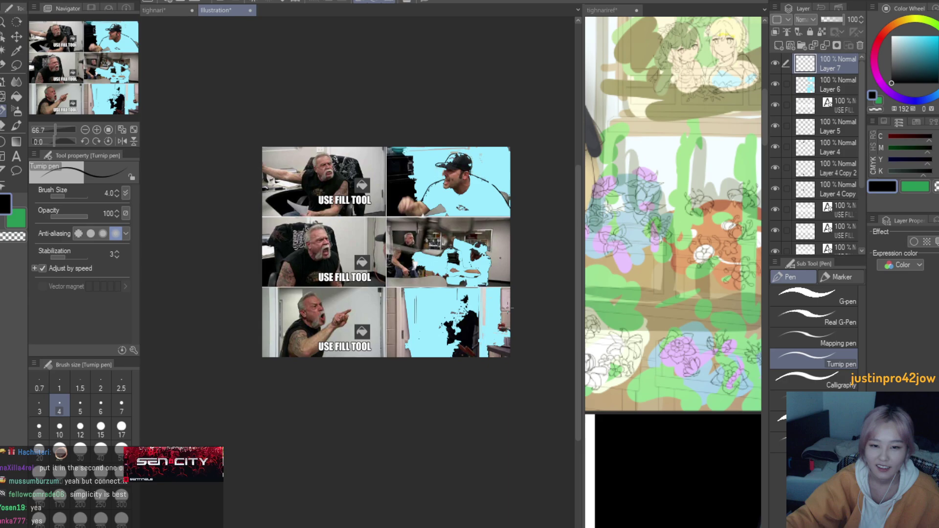
{"action": "scroll", "coordinate": [293, 196], "scroll_direction": "up", "scroll_amount": 2}
- Bucket-fill the bottom-left panel and the thin white border strip with light blue on Layer 6
{"action": "left_click", "coordinate": [16, 96]}
{"action": "left_click", "coordinate": [832, 84]}
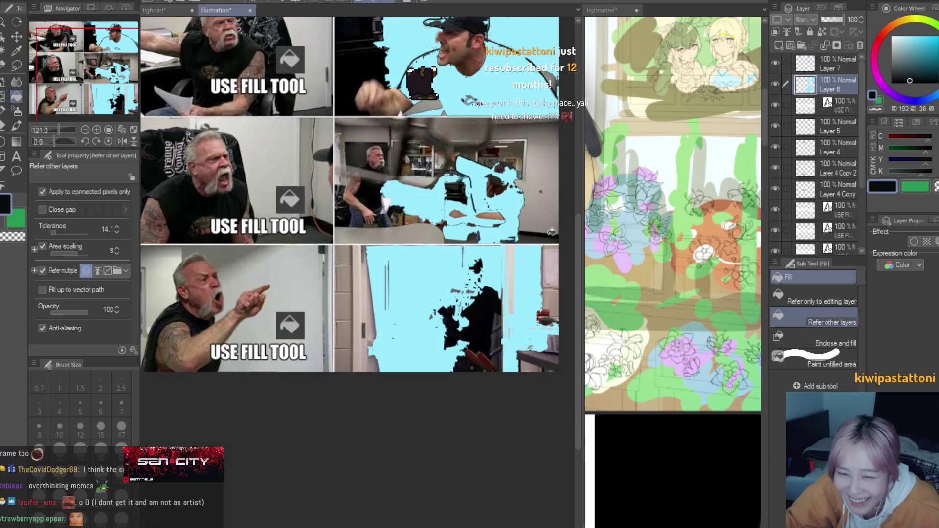
{"action": "scroll", "coordinate": [325, 292], "scroll_direction": "up", "scroll_amount": 1}
{"action": "left_click", "coordinate": [391, 293], "text": "alt"}
{"action": "left_click", "coordinate": [317, 293]}
{"action": "scroll", "coordinate": [318, 294], "scroll_direction": "down", "scroll_amount": 2}
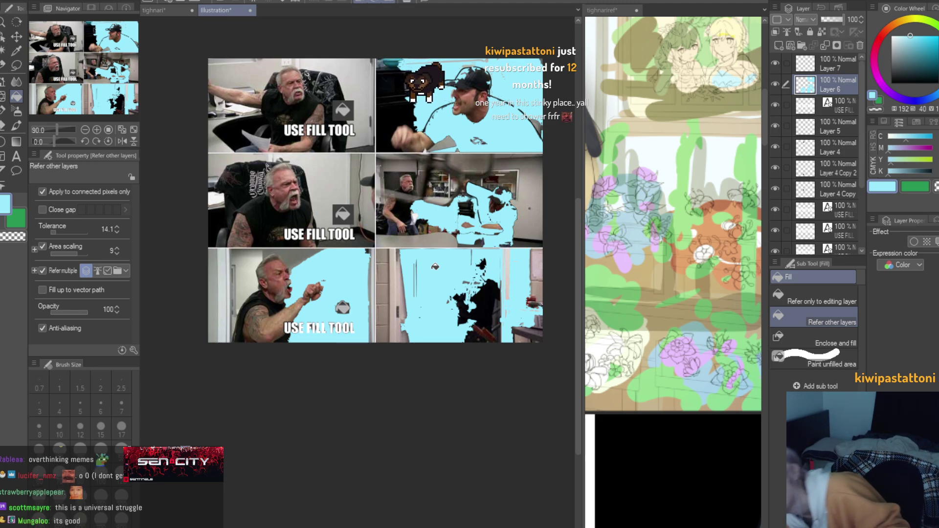
{"action": "scroll", "coordinate": [376, 283], "scroll_direction": "up", "scroll_amount": 4}
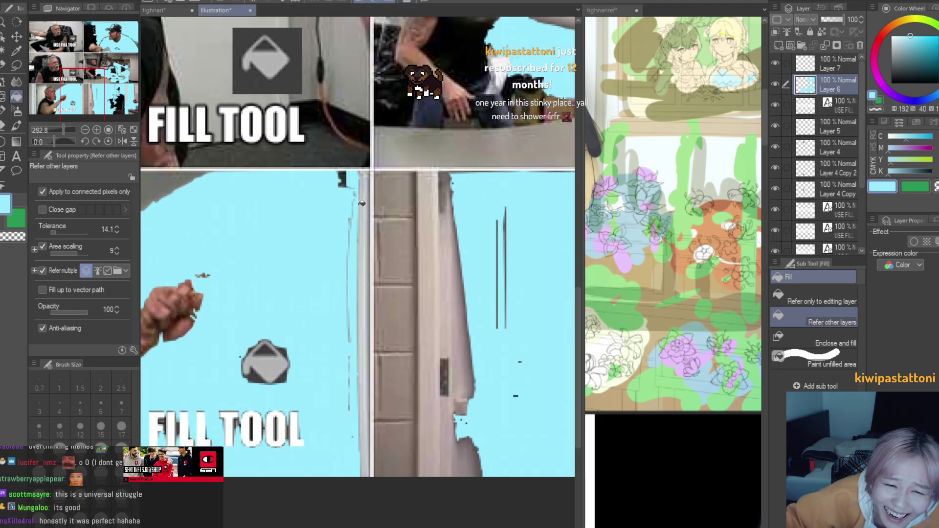
{"action": "left_click", "coordinate": [367, 201]}
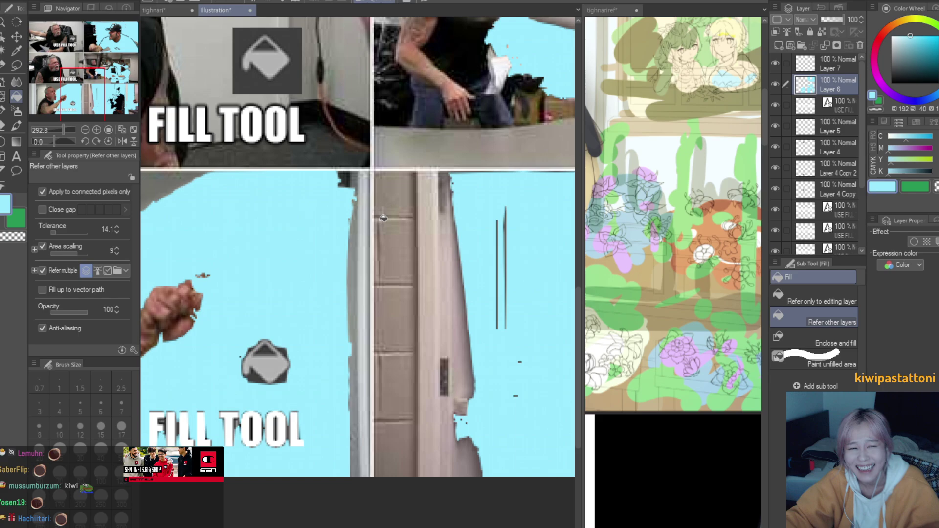
- Paint cyan over the door edge and remaining white strip in the bottom-right panel
{"action": "left_click", "coordinate": [2, 112]}
{"action": "scroll", "coordinate": [434, 198], "scroll_direction": "up", "scroll_amount": 1}
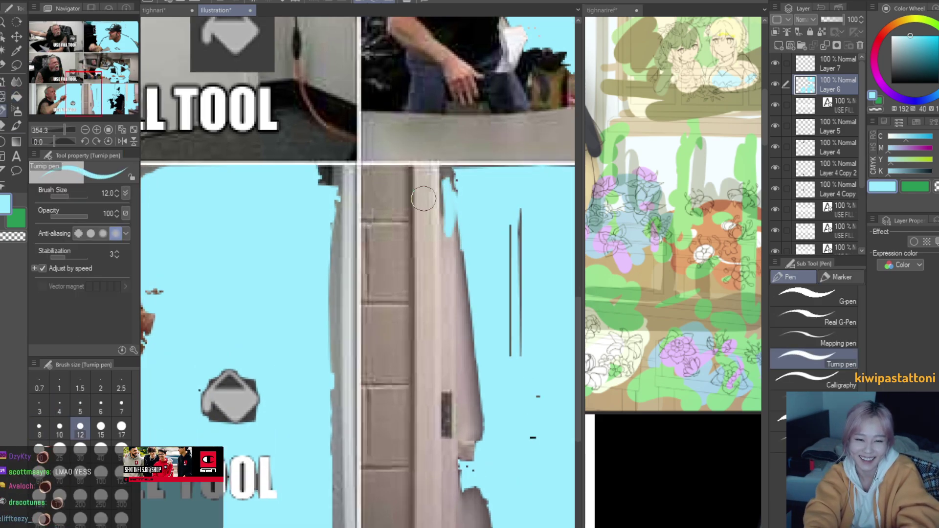
{"action": "mouse_move", "coordinate": [428, 174]}
{"action": "left_mouse_down"}
{"action": "mouse_move", "coordinate": [430, 264]}
{"action": "mouse_move", "coordinate": [394, 203]}
{"action": "left_mouse_up"}
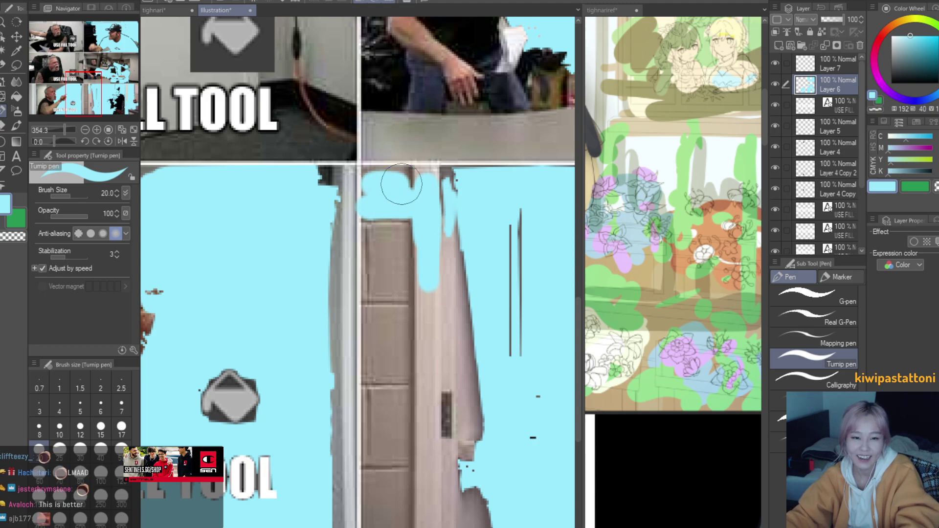
{"action": "left_click_drag", "start_coordinate": [355, 169], "coordinate": [350, 230]}
{"action": "scroll", "coordinate": [406, 338], "scroll_direction": "down", "scroll_amount": 6}
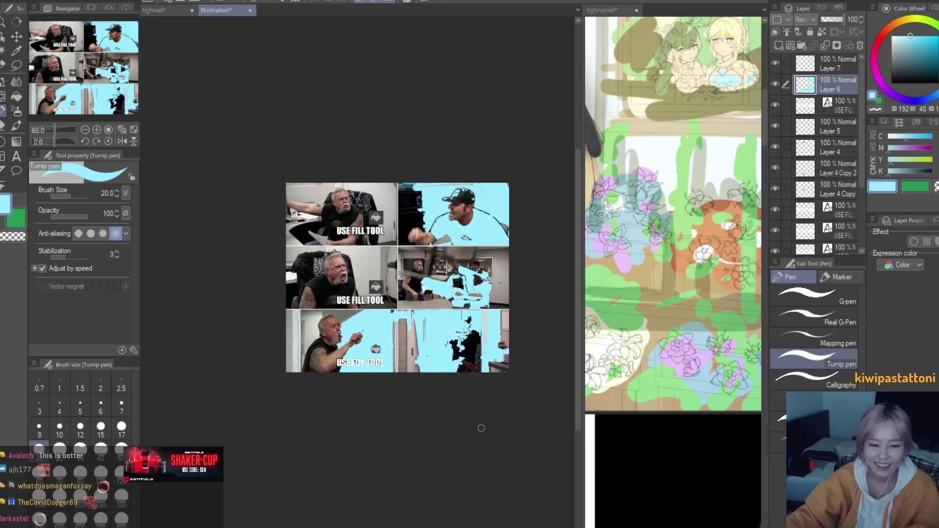
{"action": "scroll", "coordinate": [471, 399], "scroll_direction": "up", "scroll_amount": 1}
{"action": "scroll", "coordinate": [461, 398], "scroll_direction": "up", "scroll_amount": 1}
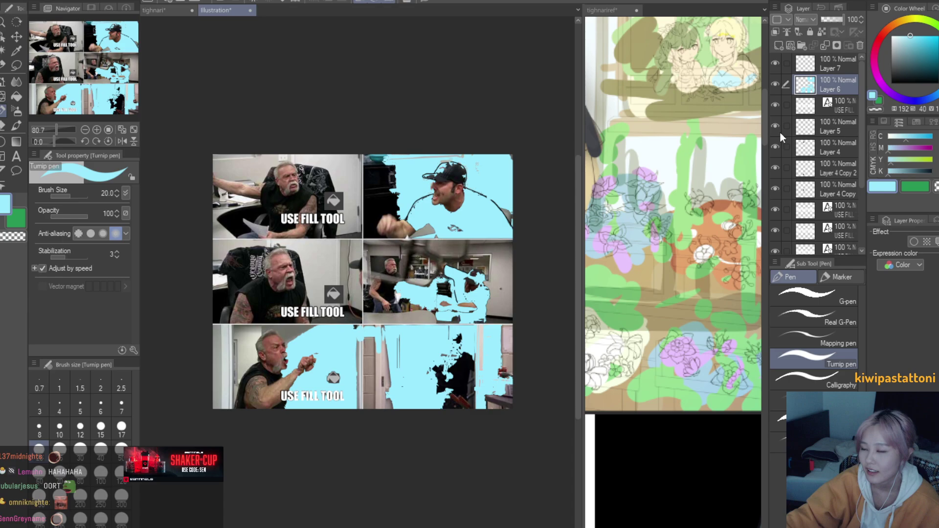
{"action": "scroll", "coordinate": [490, 315], "scroll_direction": "down", "scroll_amount": 1}
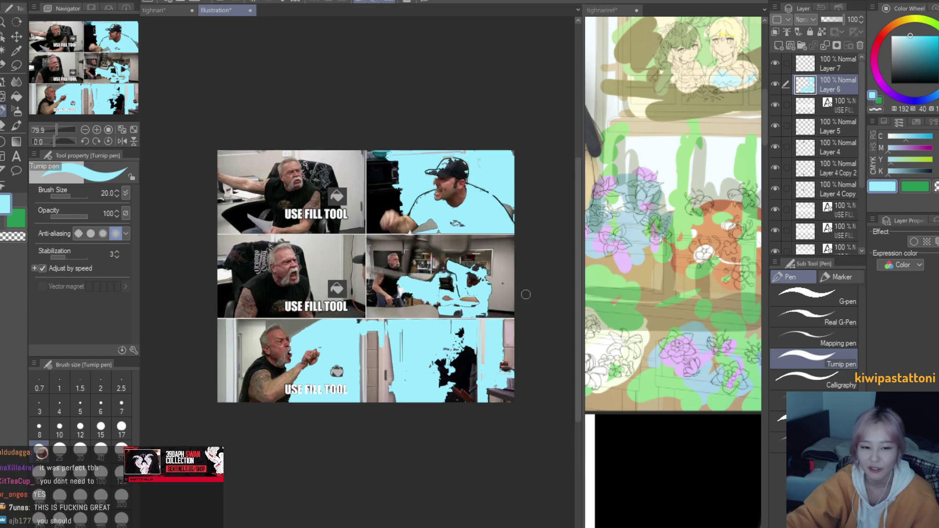
- Undo and redo the bottom-left cyan fill to compare, select Layer 7, and view at 100%
{"action": "key", "text": "ctrl+z"}
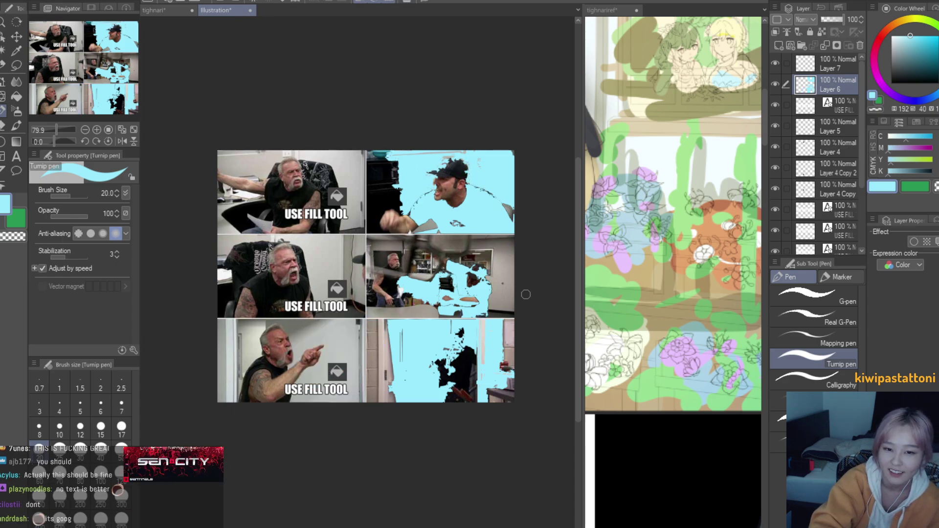
{"action": "key", "text": "alt+bracketright"}
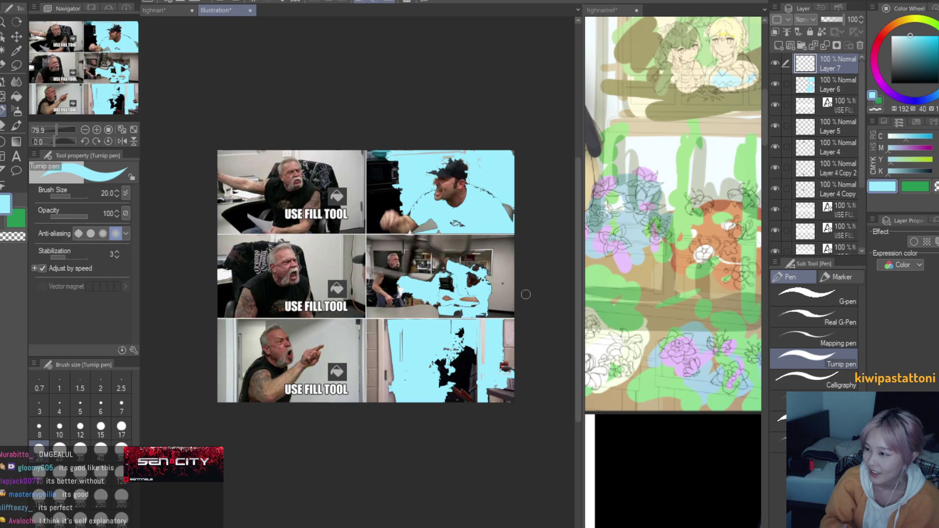
{"action": "key", "text": "ctrl+y"}
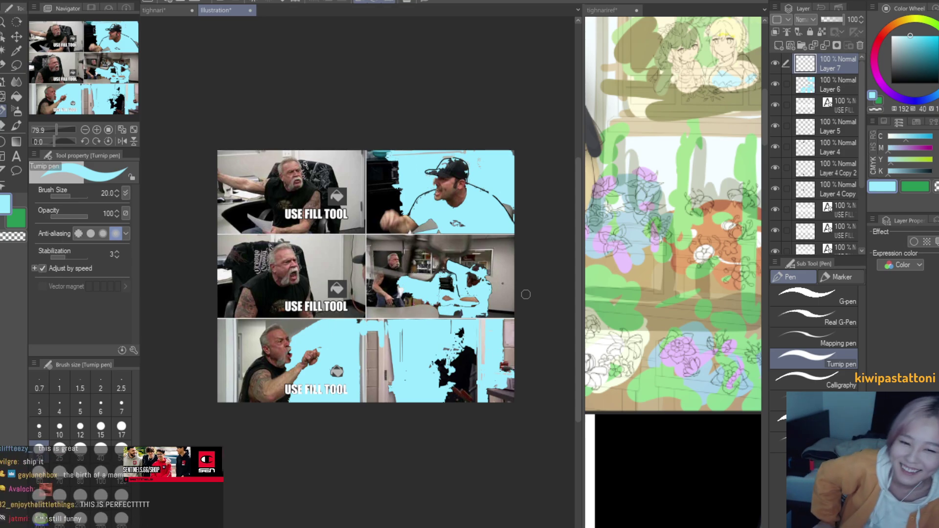
{"action": "key", "text": "ctrl+alt+0"}
{"action": "scroll", "coordinate": [819, 183], "scroll_direction": "down", "scroll_amount": 4}
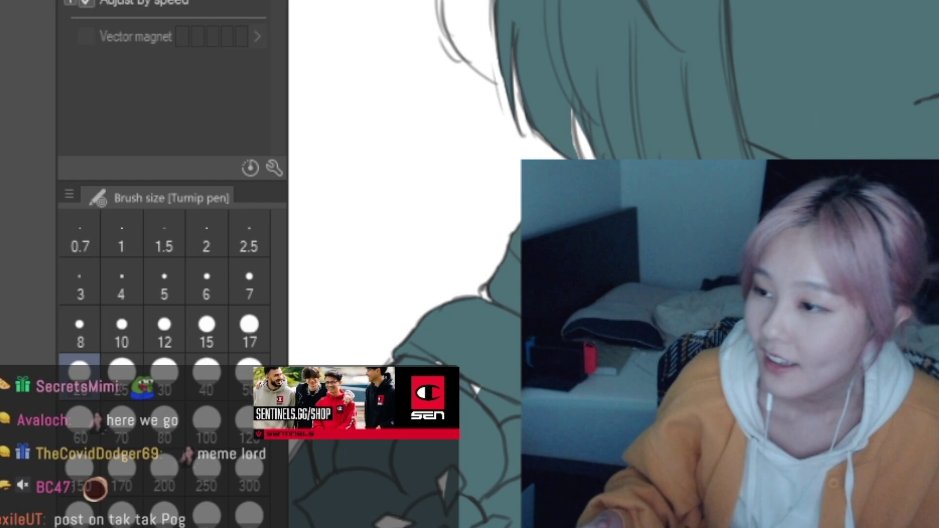
{"action": "scroll", "coordinate": [924, 135], "scroll_direction": "up", "scroll_amount": 2}
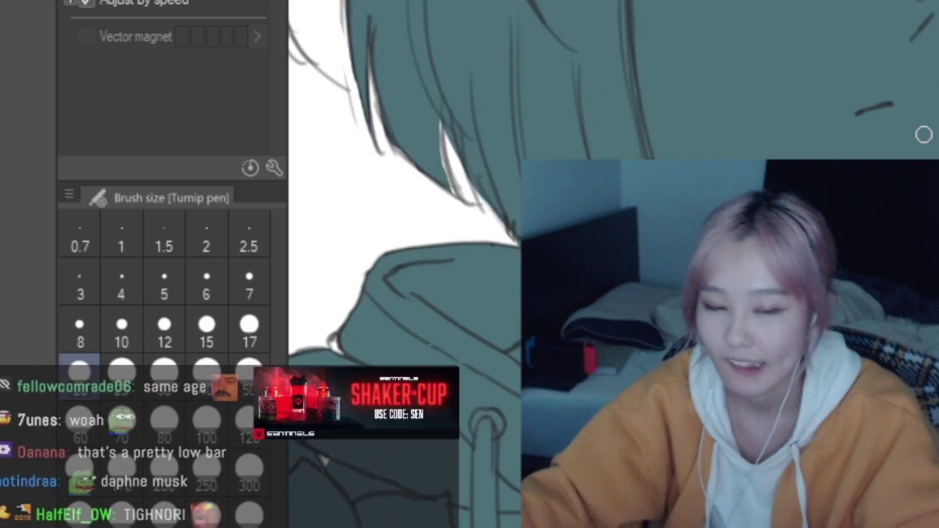
{"action": "scroll", "coordinate": [923, 135], "scroll_direction": "up", "scroll_amount": 3}
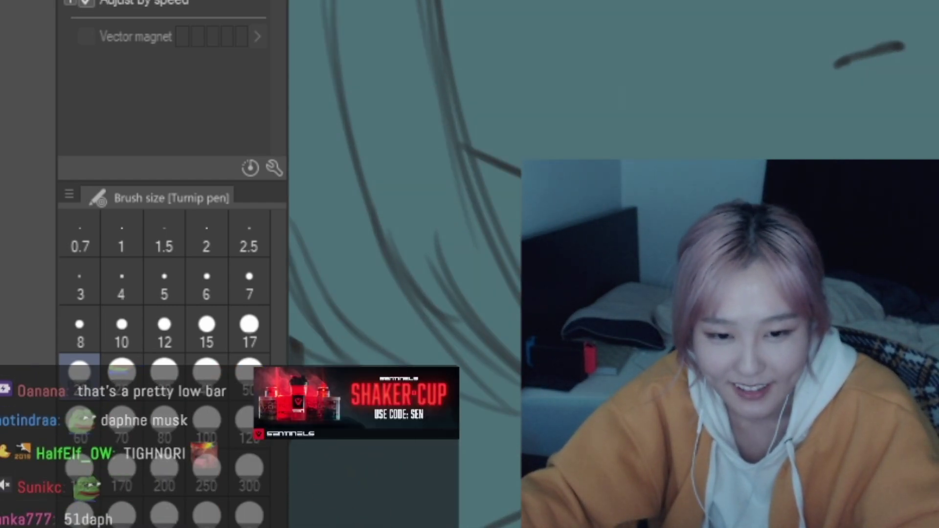